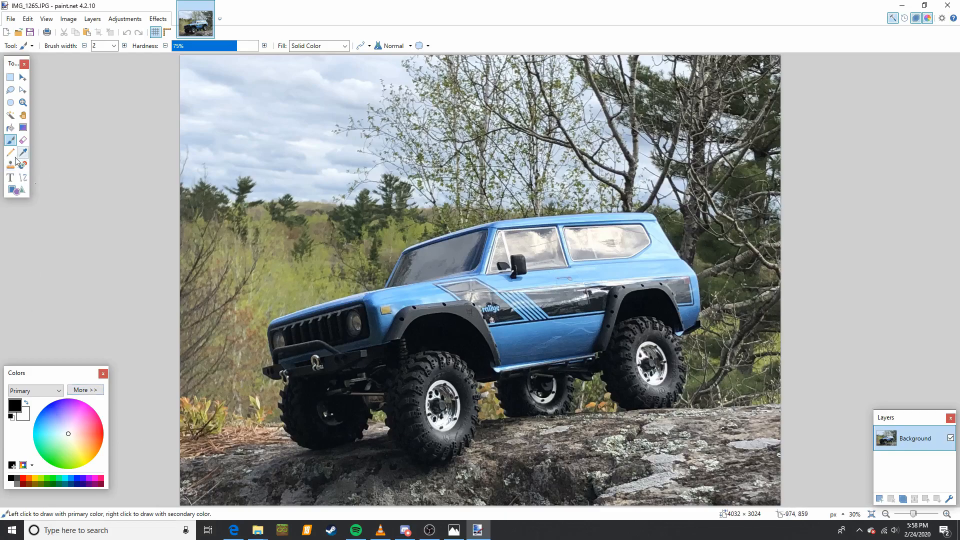
Start a text entry in the sky area with the Text tool, set to Franklin Gothic Medium at size 28.
left_click(14, 179)
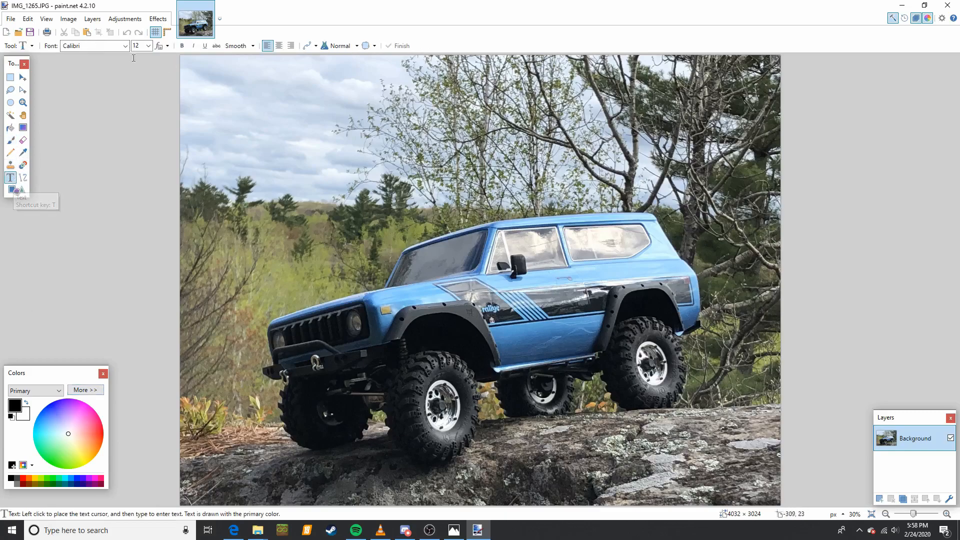
left_click(113, 47)
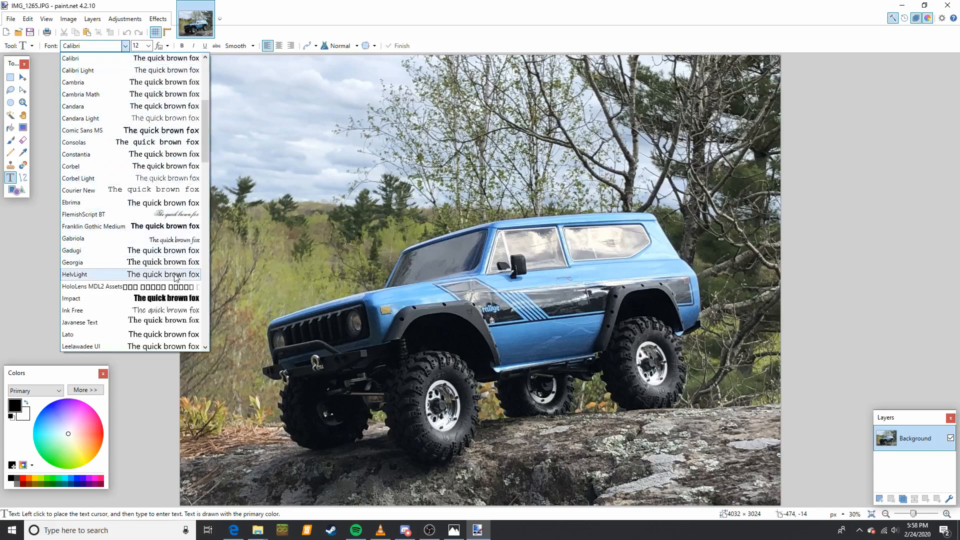
left_click(162, 228)
left_click(148, 46)
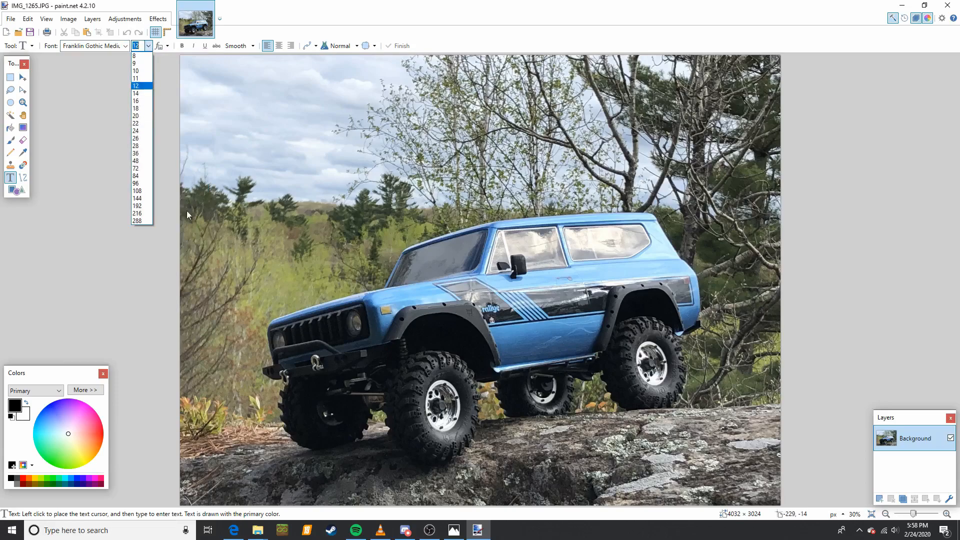
left_click(141, 148)
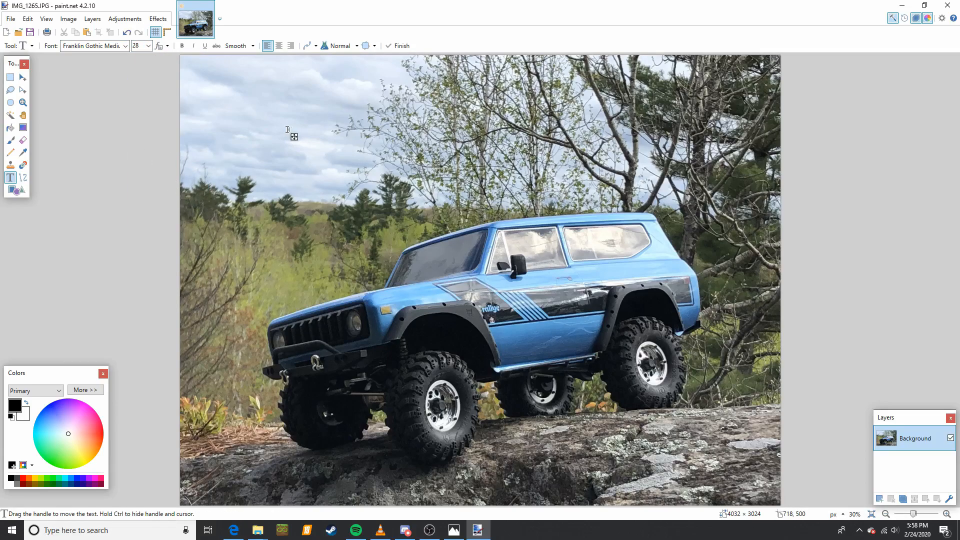
Write the title "Epic Rock Crawling" in the sky using the HelvLight font at size 72.
left_click(115, 46)
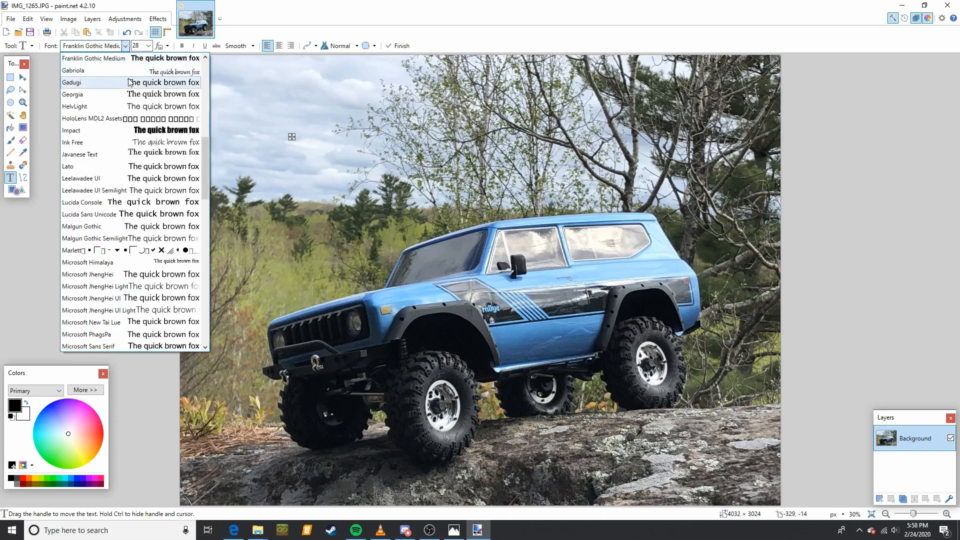
left_click(143, 107)
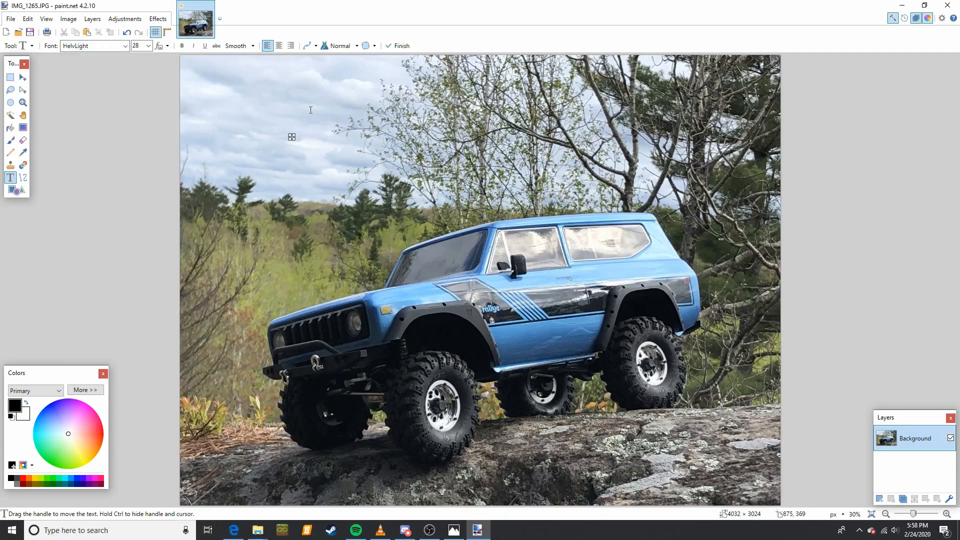
left_click(148, 45)
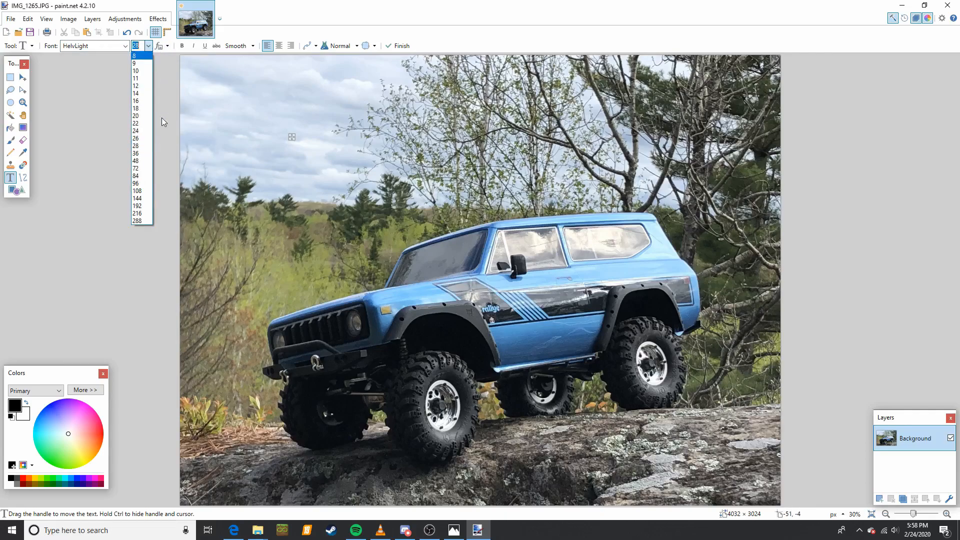
left_click(139, 171)
type("Ep")
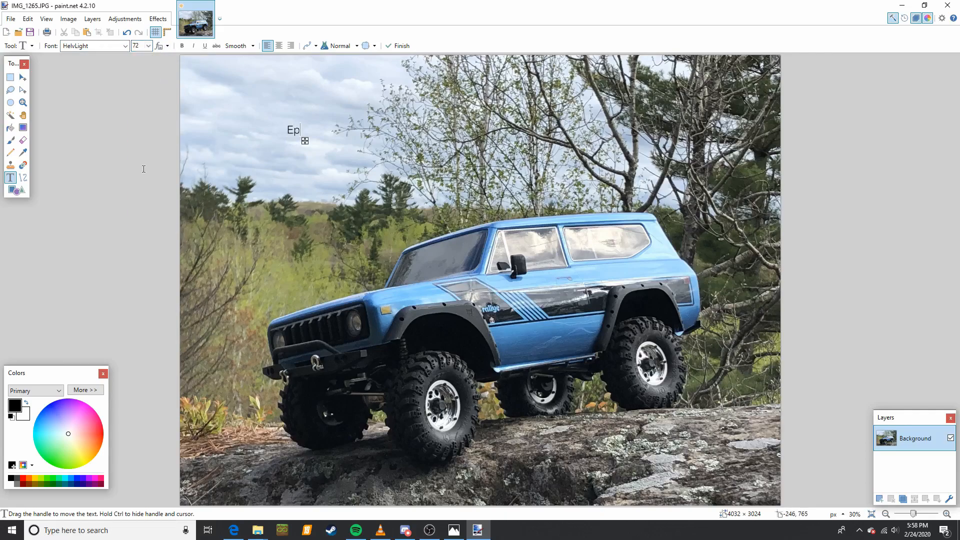
type("ic Rock Crawlinfg")
key("BackSpace")
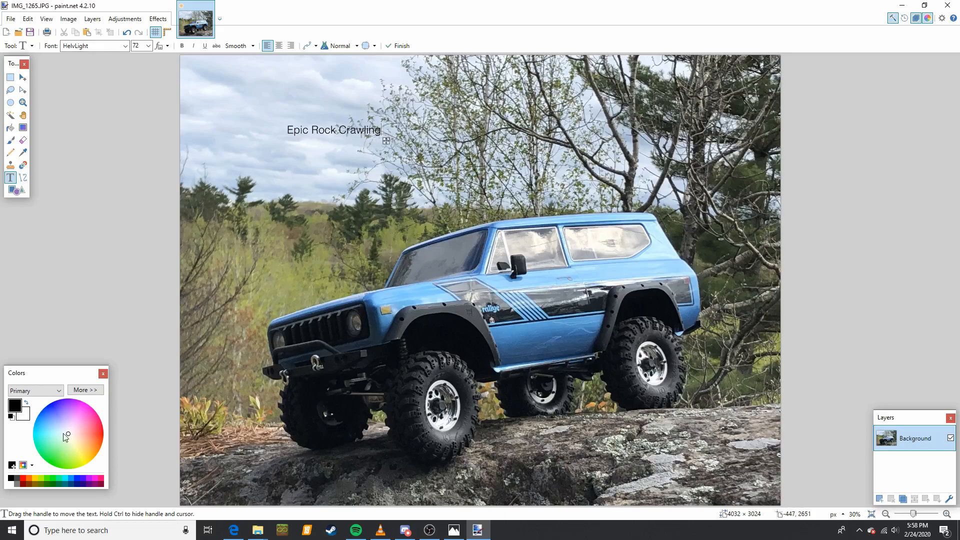
Restyle the title as violet-blue text in the Impact font at size 144.
mouse_move(68, 434)
left_mouse_down()
mouse_move(91, 431)
mouse_move(124, 469)
mouse_move(64, 416)
mouse_move(60, 424)
mouse_move(35, 415)
mouse_move(77, 403)
mouse_move(97, 434)
mouse_move(58, 449)
mouse_move(68, 391)
mouse_move(121, 382)
mouse_move(51, 346)
left_mouse_up()
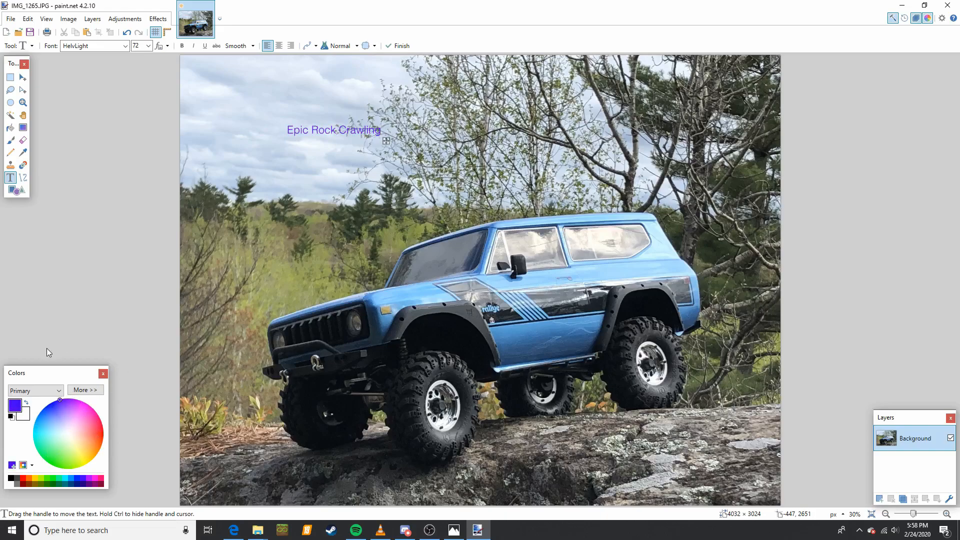
left_click(115, 46)
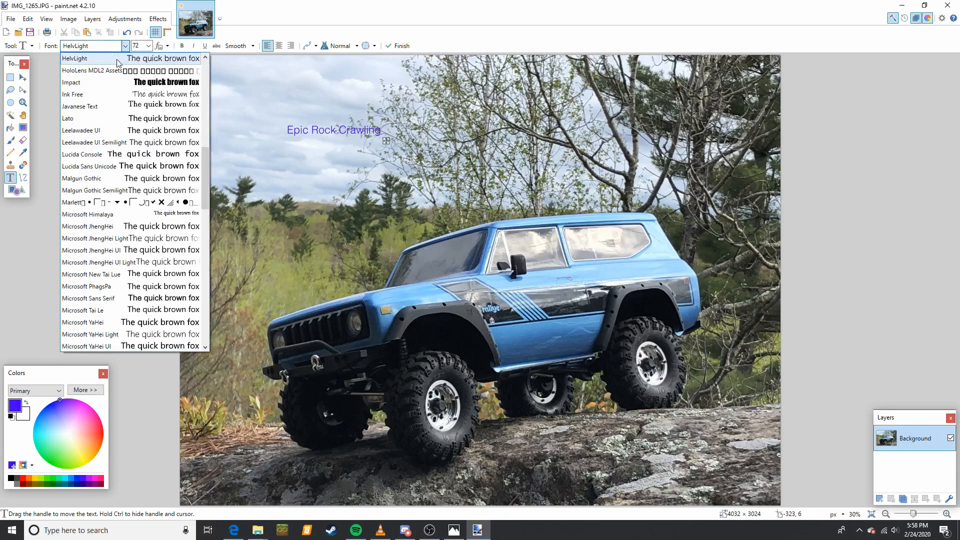
left_click(100, 83)
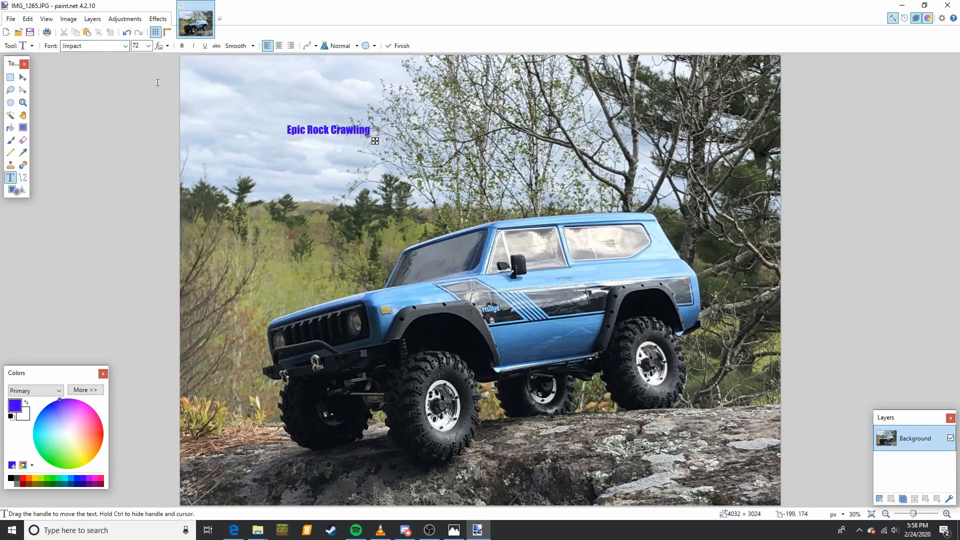
left_click(149, 46)
left_click(147, 200)
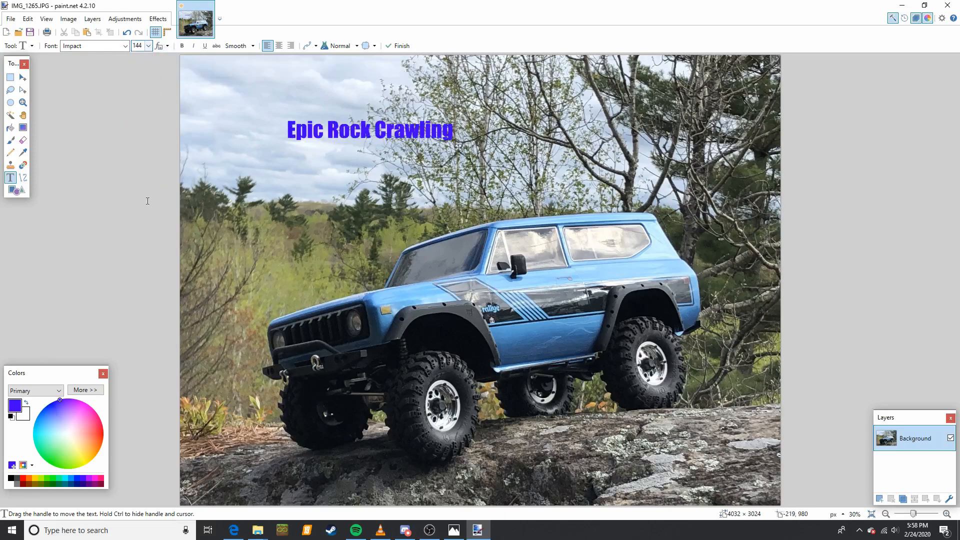
Move the title into the upper-left sky of the photo and try red and near-white text colours.
left_click_drag(461, 150, 410, 131)
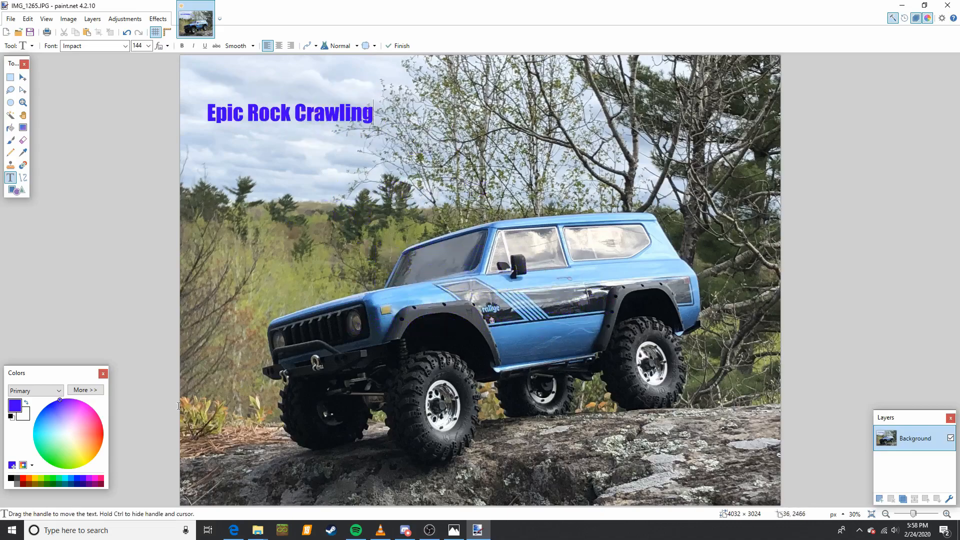
left_click_drag(60, 403, 195, 423)
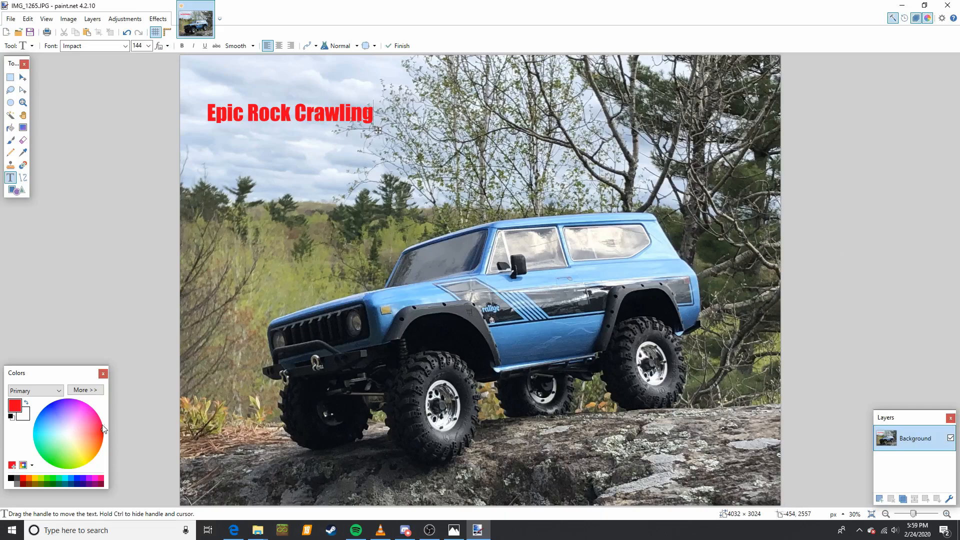
left_click(100, 418)
left_click_drag(120, 443, 71, 434)
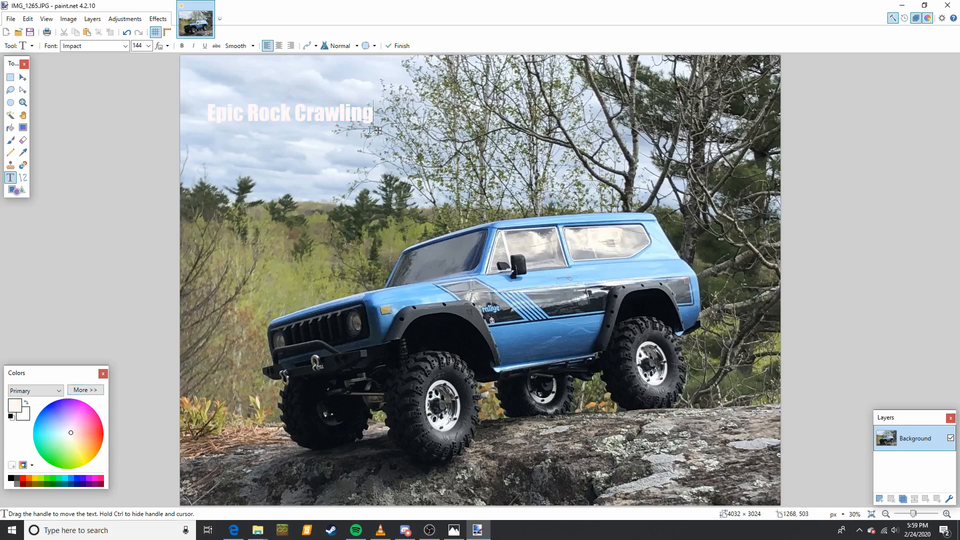
Move the title to just above the truck, over the sky and trees, and recolour it orange-red.
left_click_drag(379, 132, 583, 162)
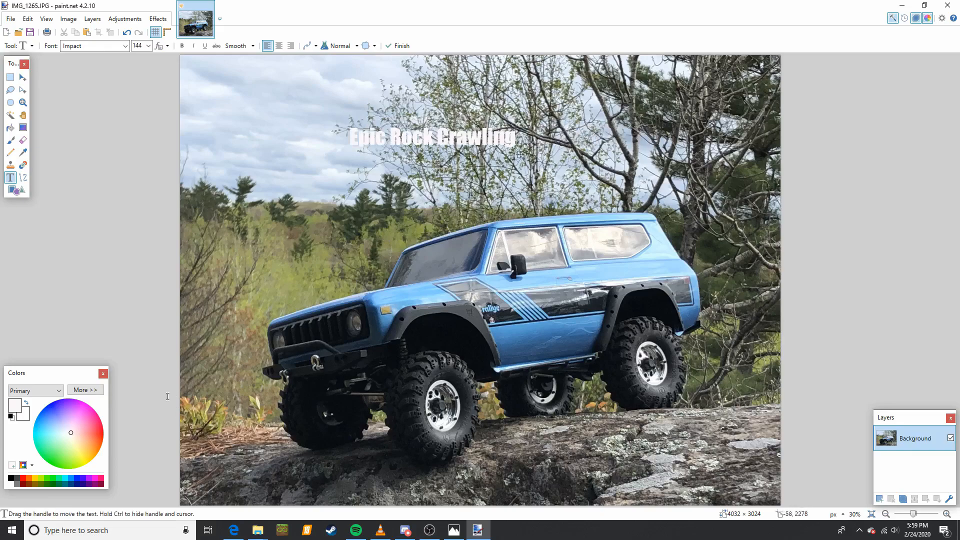
left_click_drag(74, 431, 117, 442)
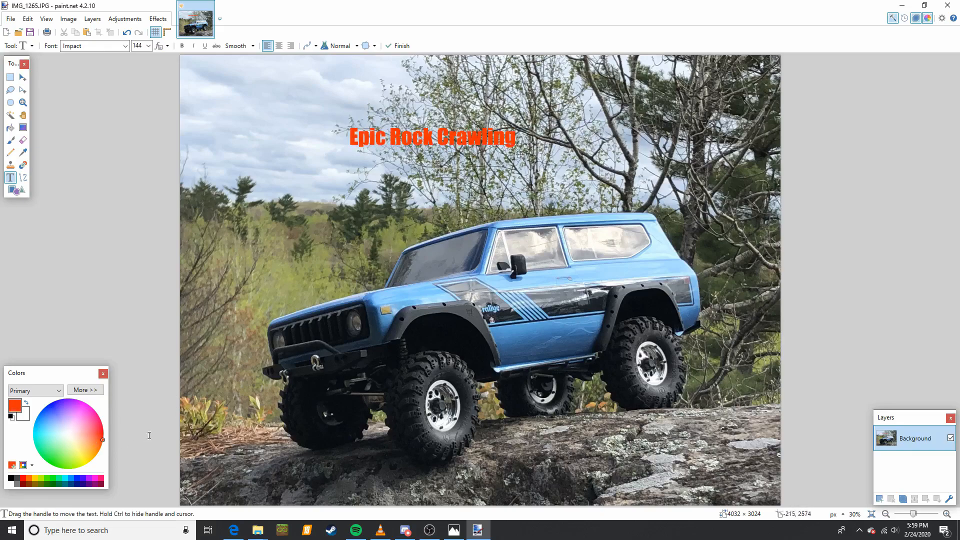
Draw a straight arrow shaft about 567 pixels long, sloping down toward the truck's windshield, with a brush width of 10.
left_click(24, 178)
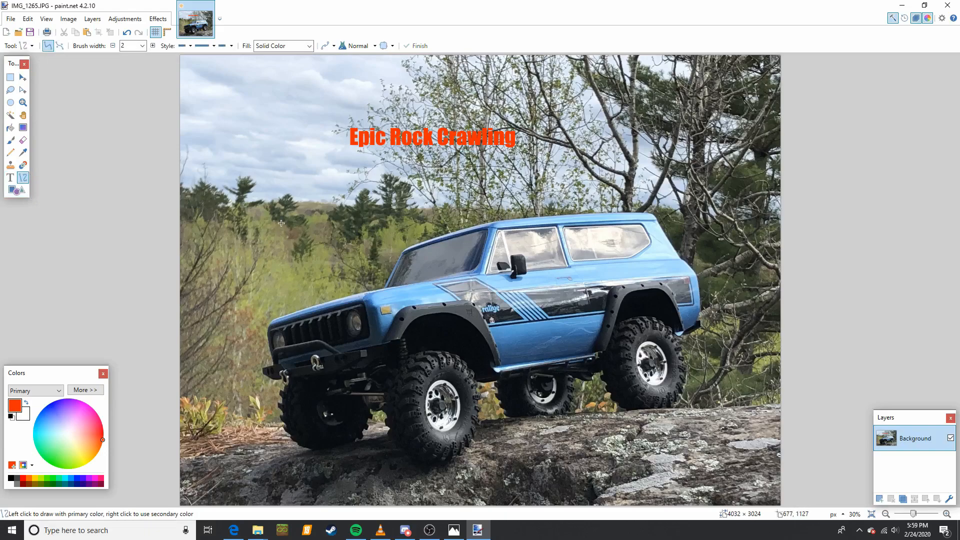
mouse_move(276, 217)
left_mouse_down()
mouse_move(356, 279)
mouse_move(344, 267)
left_mouse_up()
left_click(142, 46)
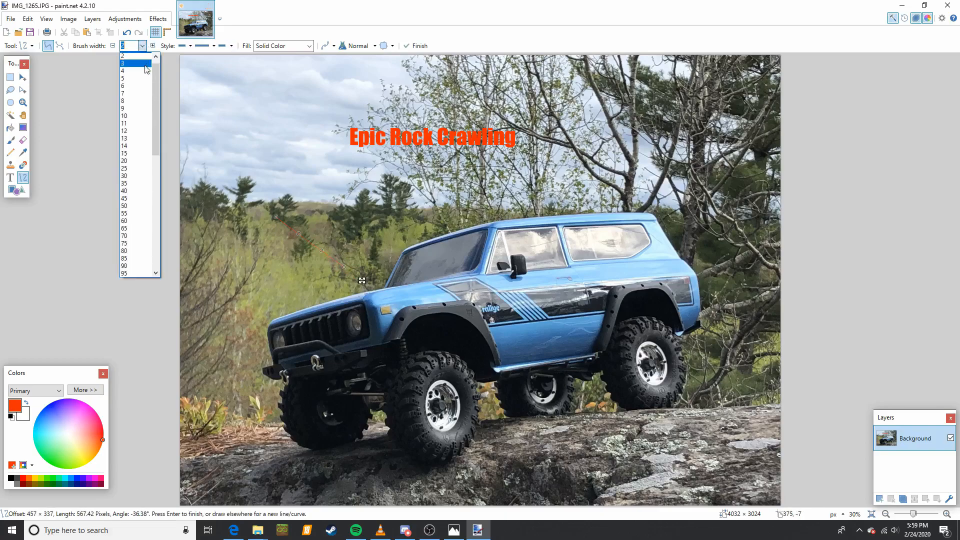
left_click(146, 116)
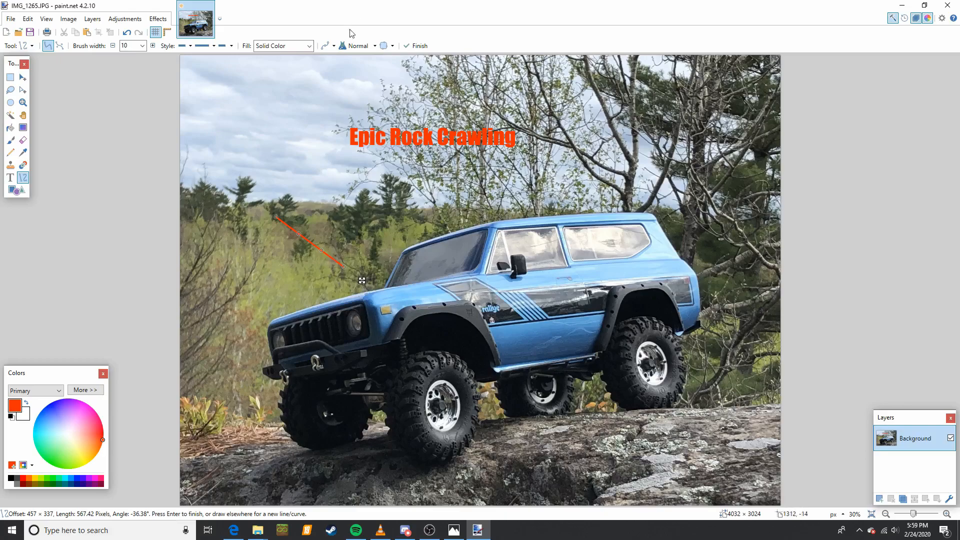
left_click(418, 46)
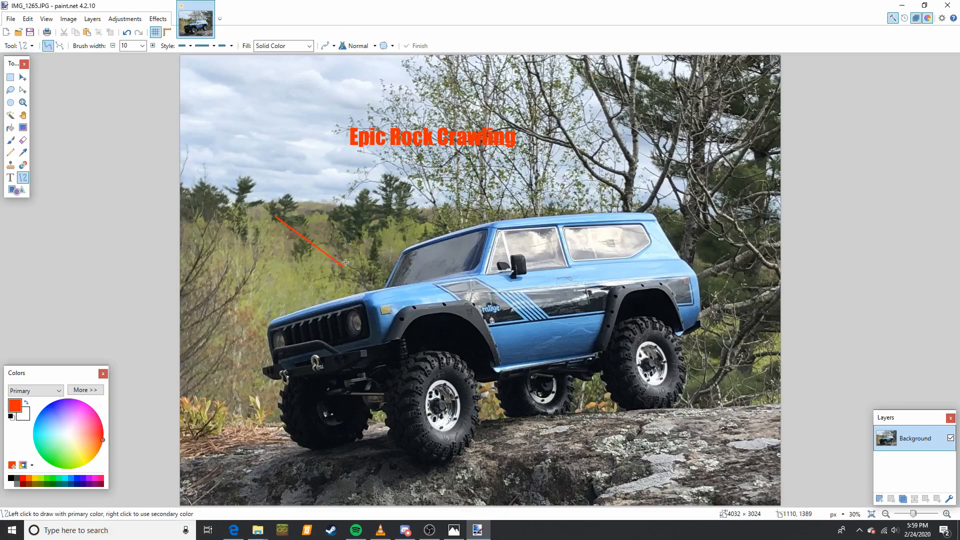
Add an arrowhead at the shaft's lower end from a short line about 189 pixels long and a curved line about 291 pixels long.
left_click_drag(343, 266, 339, 237)
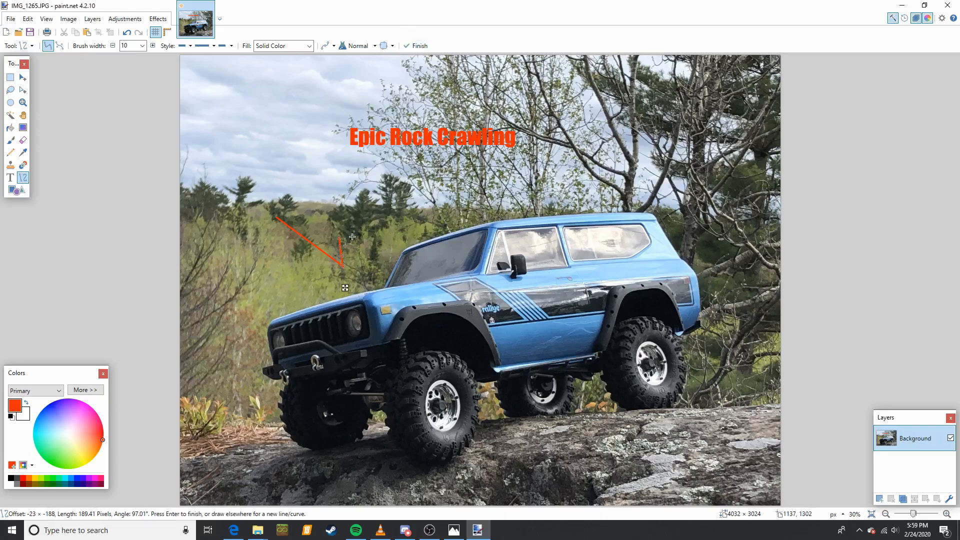
left_click(418, 45)
mouse_move(342, 265)
left_mouse_down()
mouse_move(307, 264)
mouse_move(324, 270)
mouse_move(318, 279)
left_mouse_up()
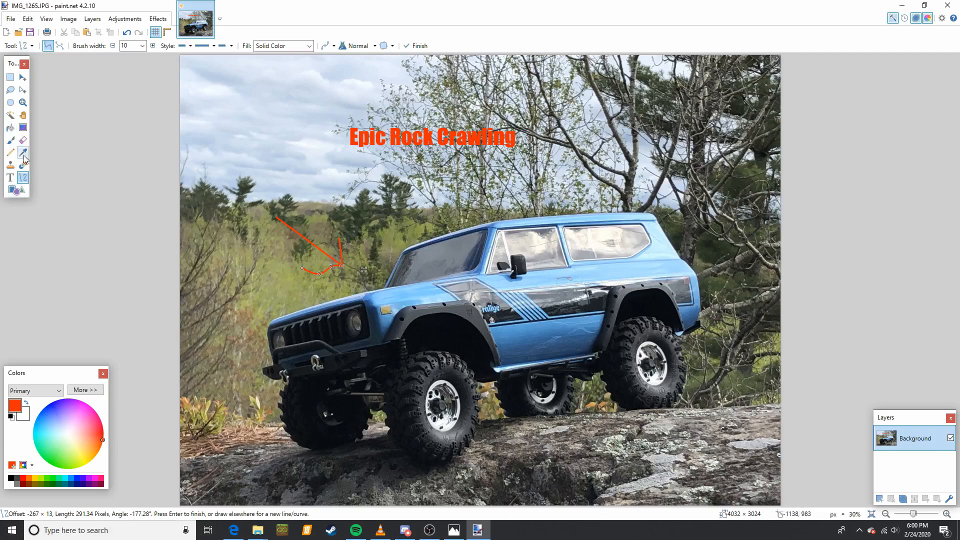
Add the text label "Redcat" and position it at the upper end of the arrow.
left_click(10, 178)
left_click(201, 188)
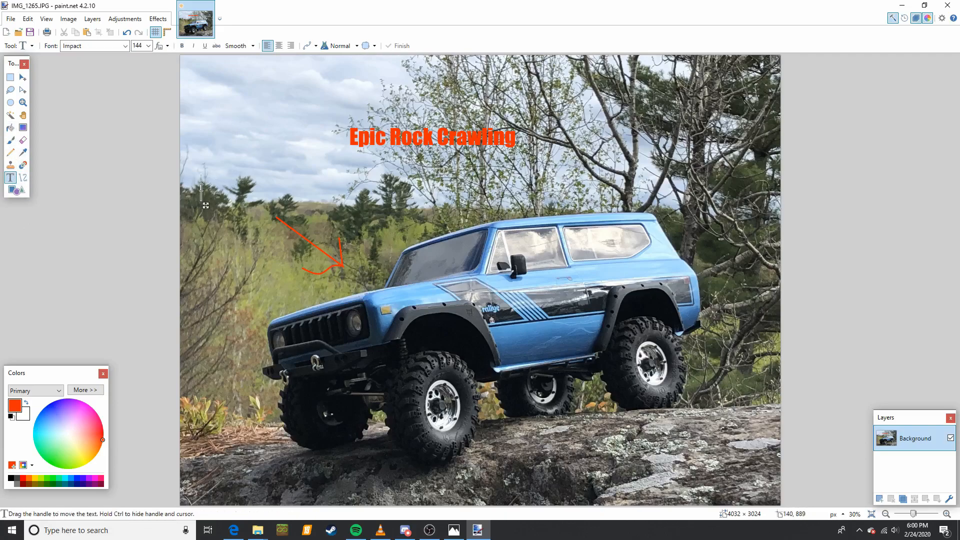
type("Redcat")
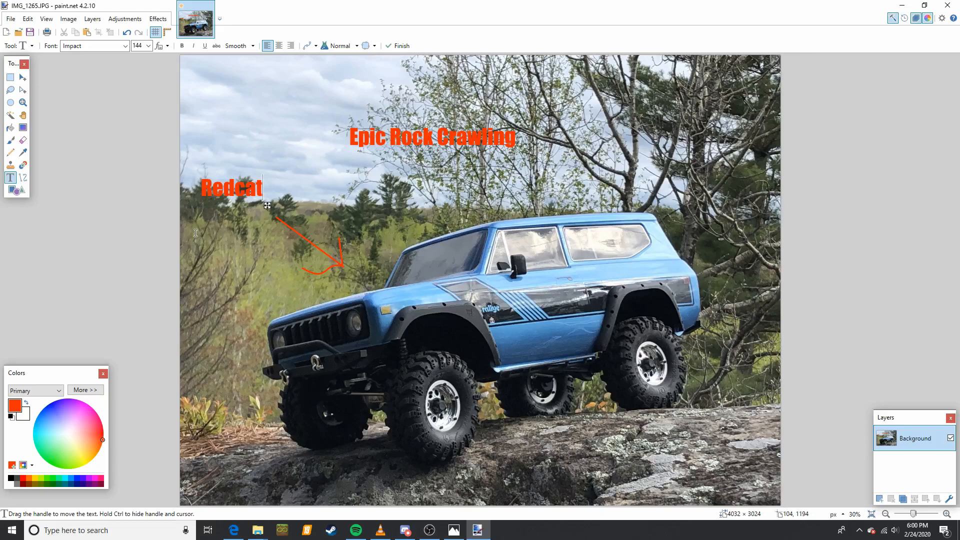
left_click_drag(267, 206, 286, 220)
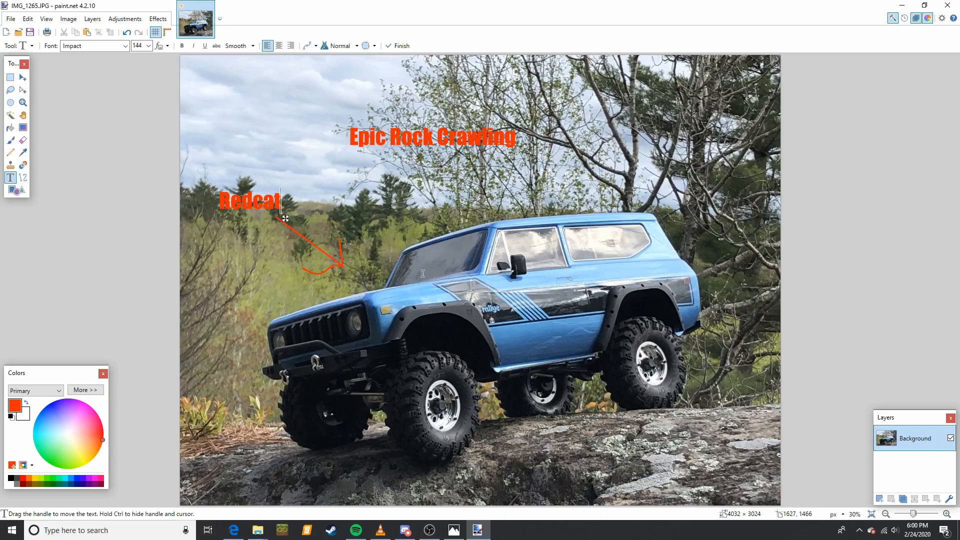
Scribble freehand orange-red brush strokes over the truck's side and up past the rear window.
left_click(10, 152)
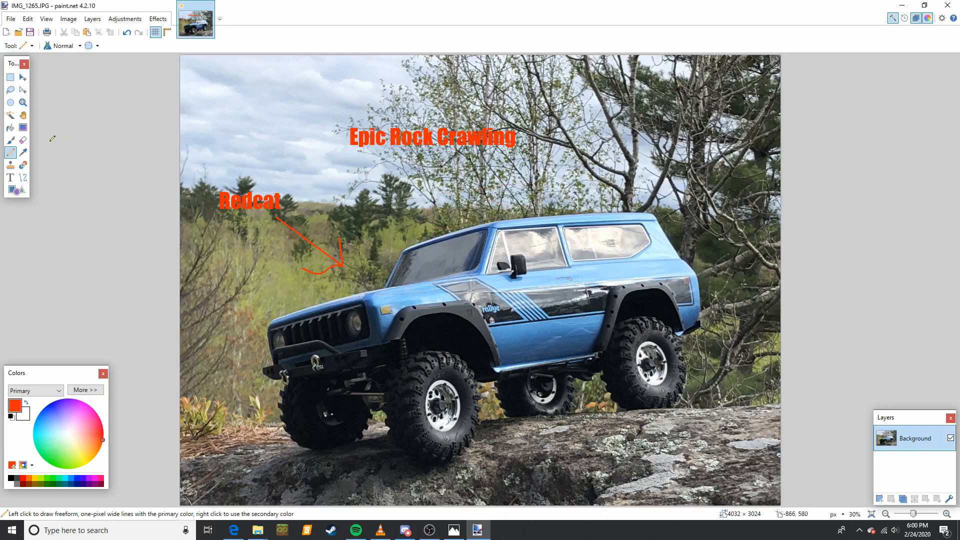
left_click(10, 140)
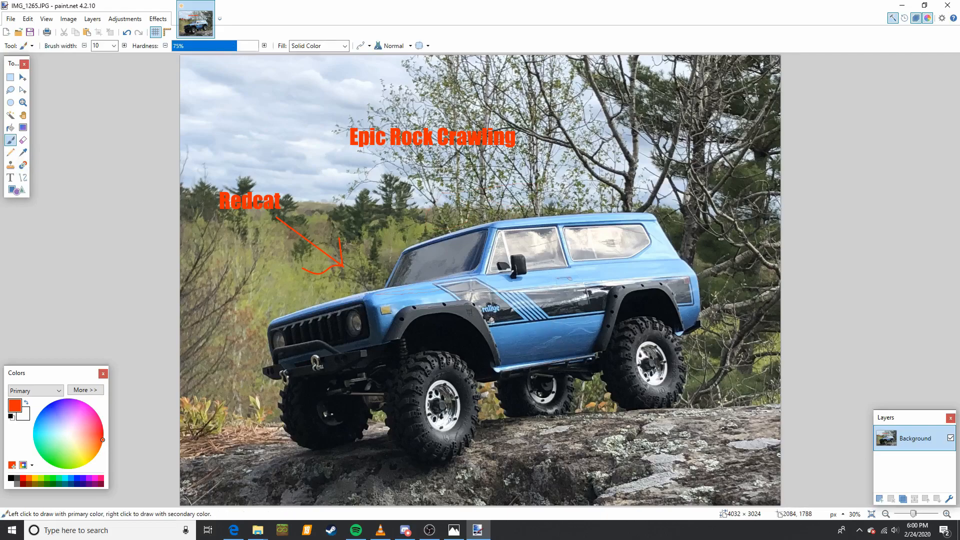
mouse_move(521, 315)
left_mouse_down()
mouse_move(472, 346)
mouse_move(604, 183)
left_mouse_up()
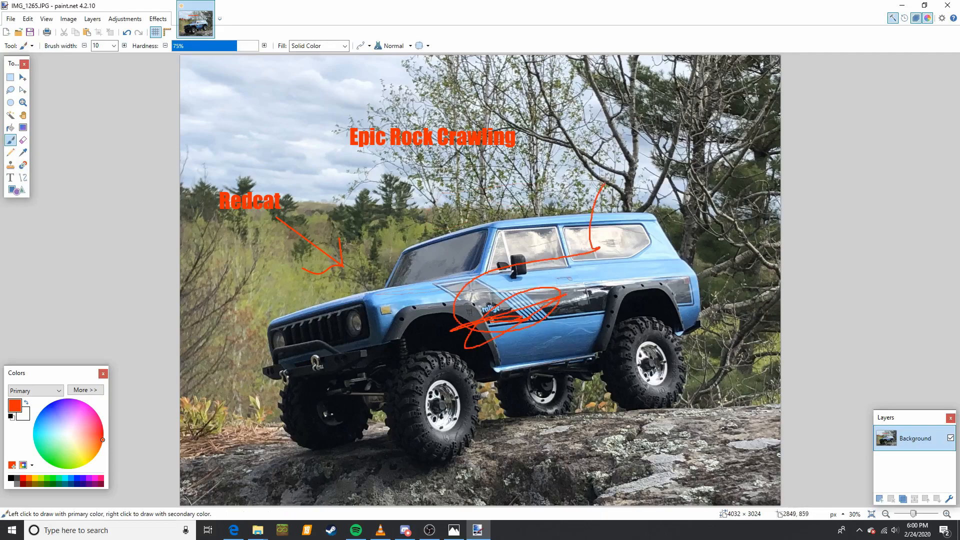
Sample colours from several parts of the truck with the Color Picker, ending with the light blue of the roof edge as primary colour.
left_click(23, 156)
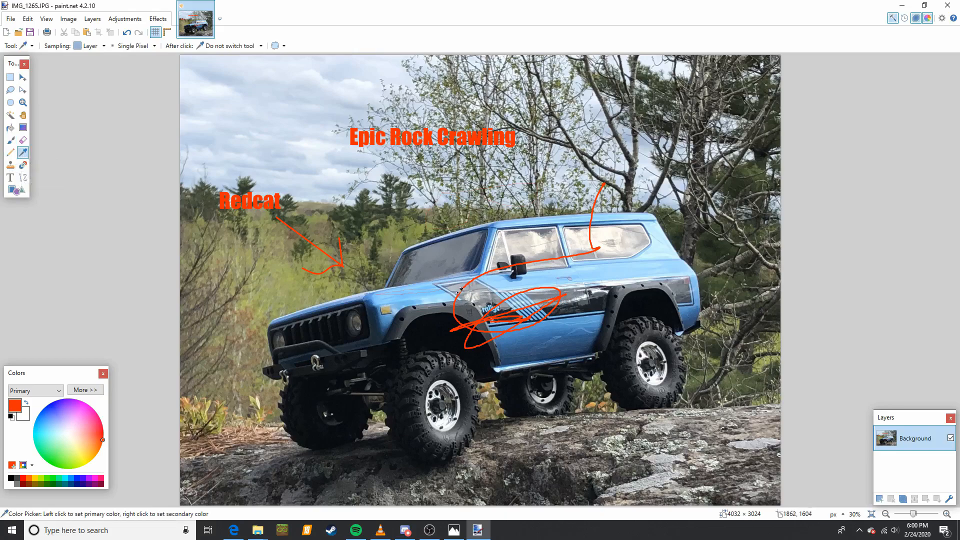
left_click(424, 292)
left_click(424, 306)
left_click(415, 320)
left_click(402, 327)
left_click(417, 392)
left_click(443, 382)
left_click(444, 418)
left_click(315, 361)
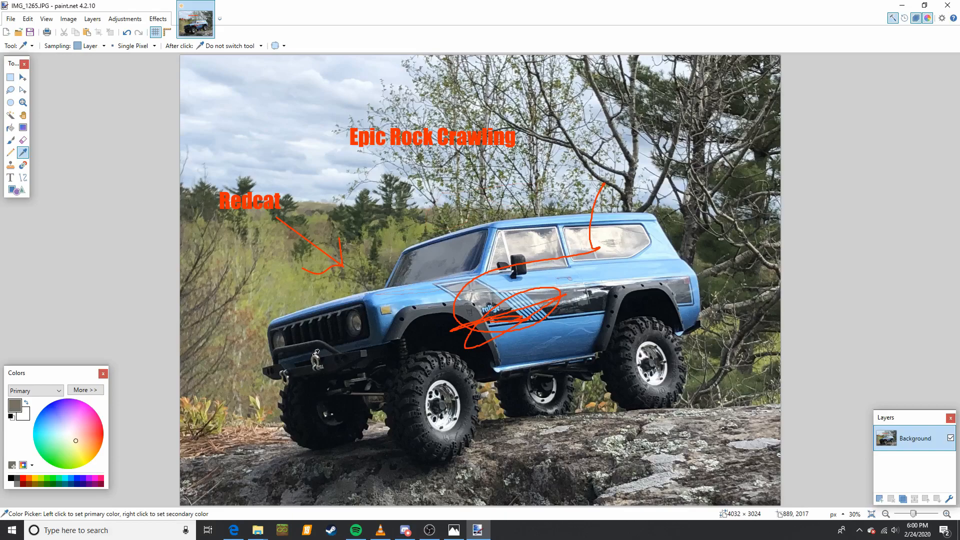
left_click(511, 219)
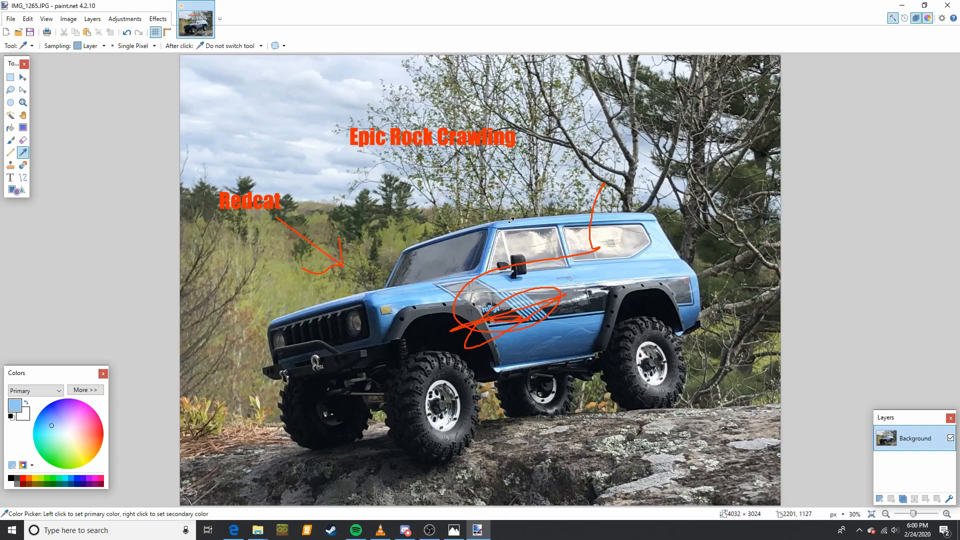
Paint light-blue brush strokes over the upper part of the truck's windshield.
left_click(10, 140)
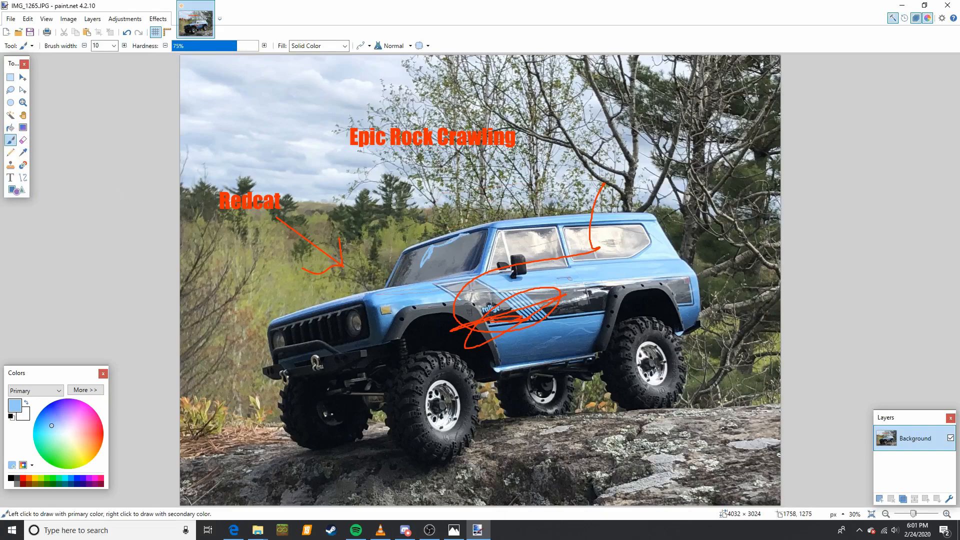
left_click_drag(433, 243, 469, 234)
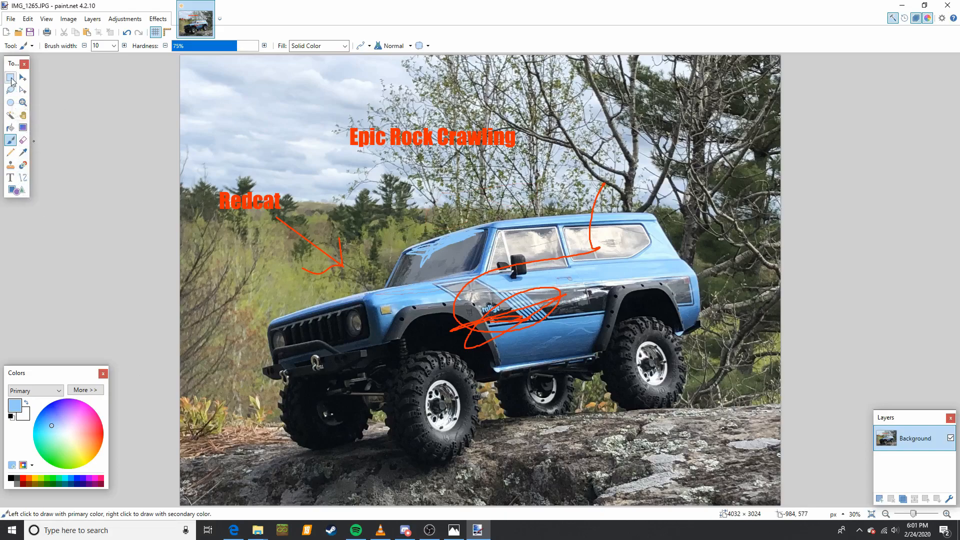
Open the image "JD Farms Logo" from the Pictures folder.
key("ctrl+o")
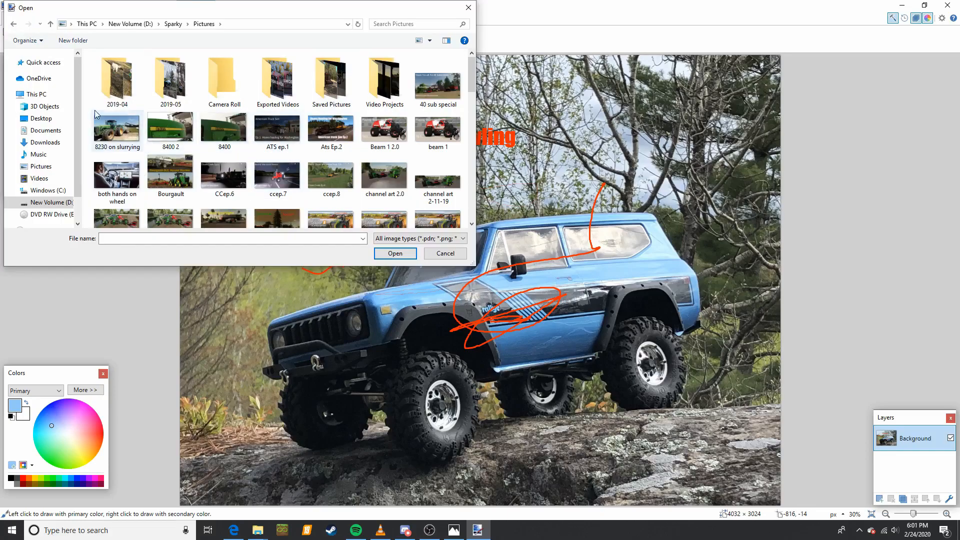
scroll(203, 207, "down", 2)
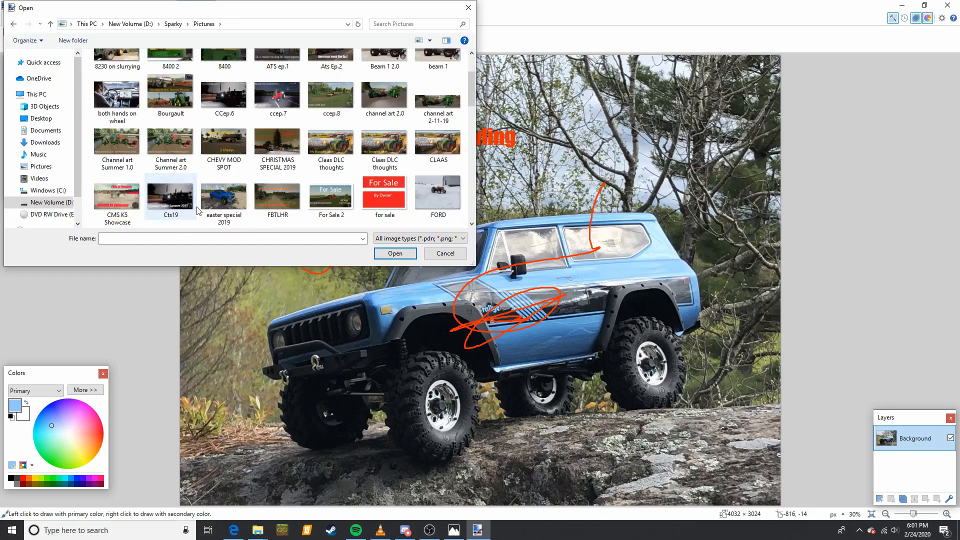
scroll(293, 175, "up", 2)
scroll(291, 176, "down", 2)
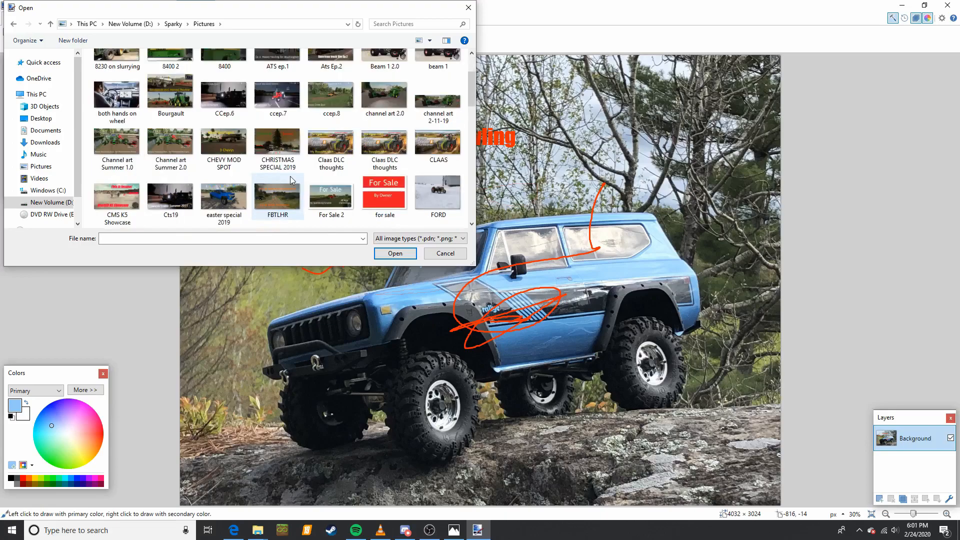
scroll(290, 176, "up", 2)
scroll(290, 176, "down", 5)
left_click(224, 142)
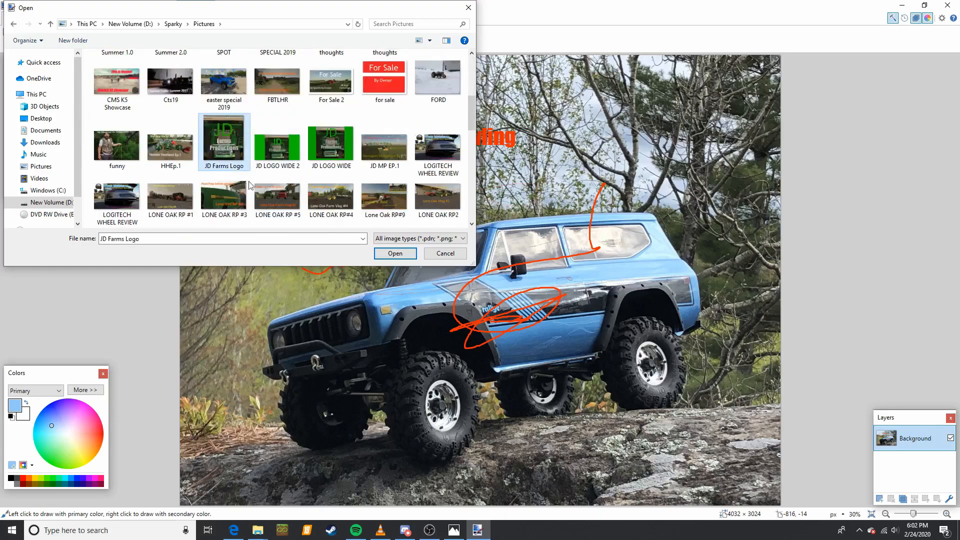
left_click(395, 254)
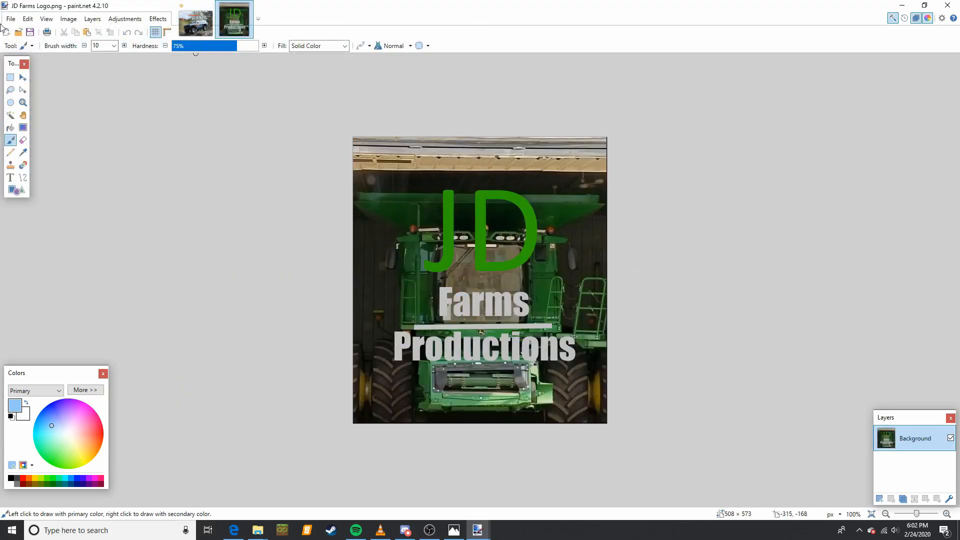
Select a rectangle of about 447 × 421 px around the logo's lettering and cut it.
left_click(10, 77)
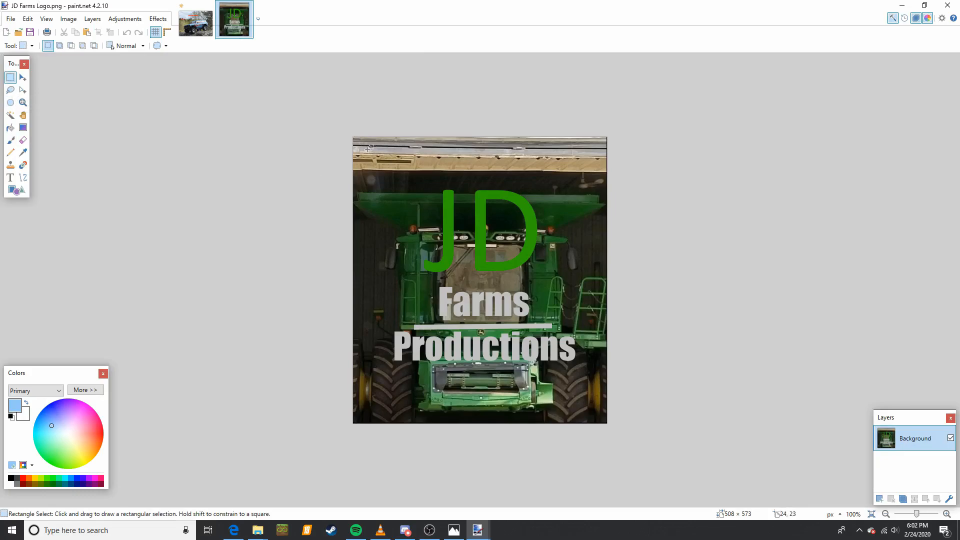
left_click_drag(370, 164, 593, 374)
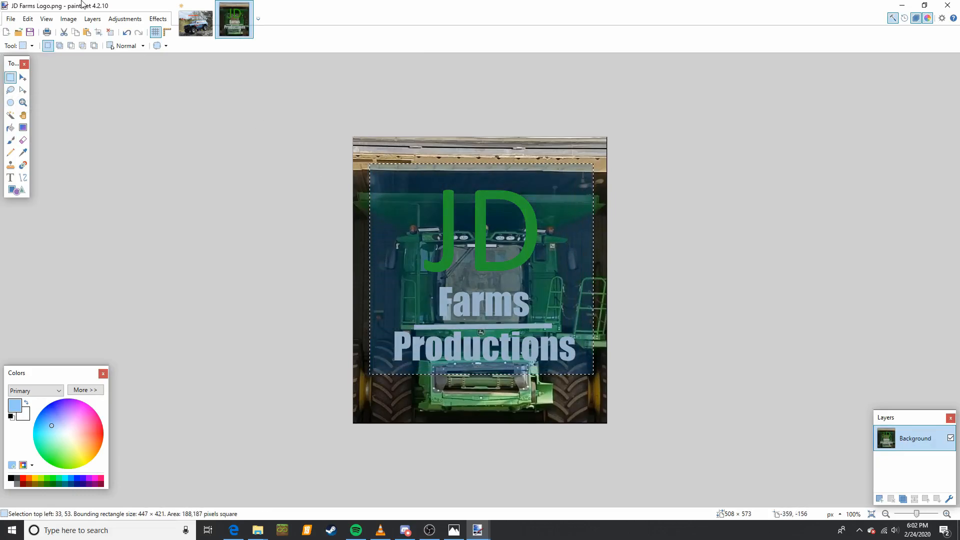
left_click(28, 19)
left_click(40, 60)
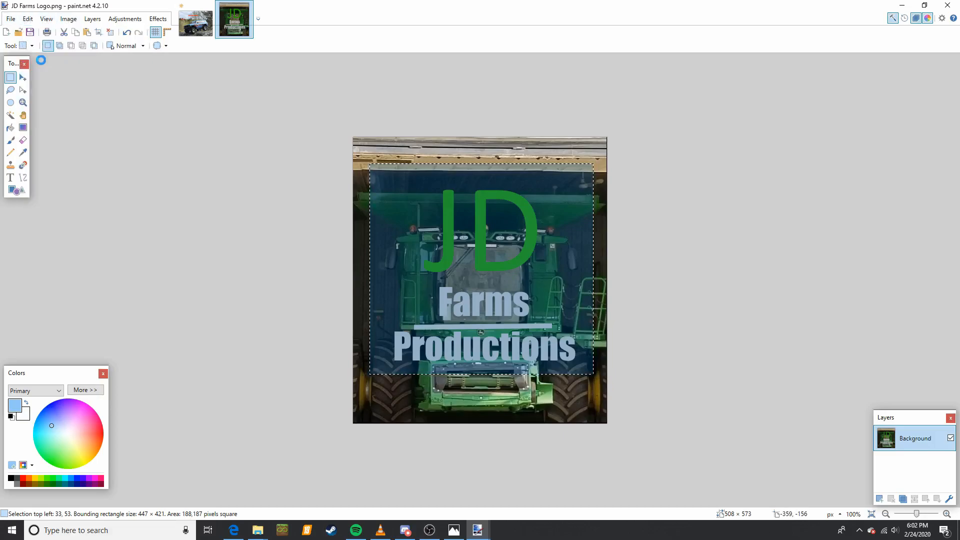
Paste the cut logo piece into the truck photo IMG_1265.
left_click(195, 22)
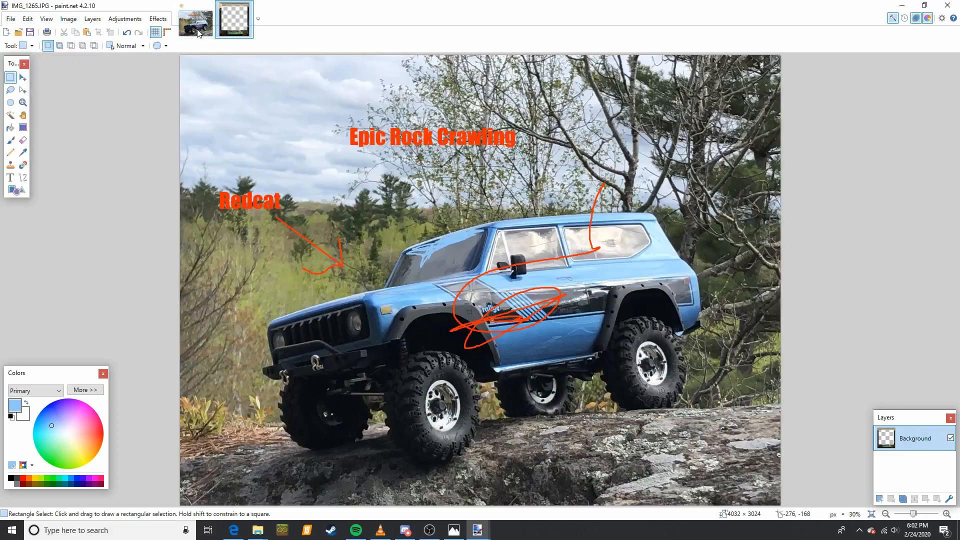
left_click(28, 19)
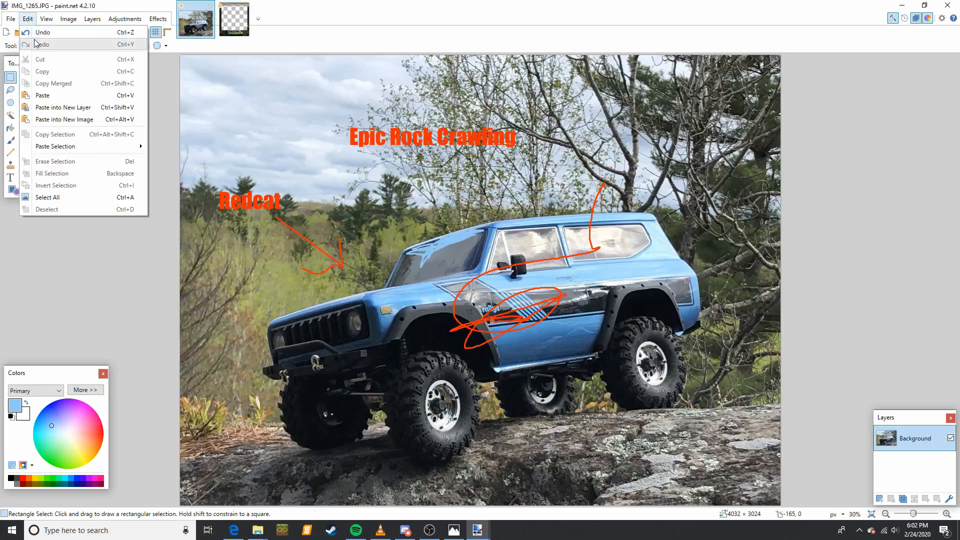
left_click(54, 95)
Move the pasted logo into the photo's upper-right corner and enlarge it to about 1490 × 1322 px.
left_click_drag(219, 82, 746, 71)
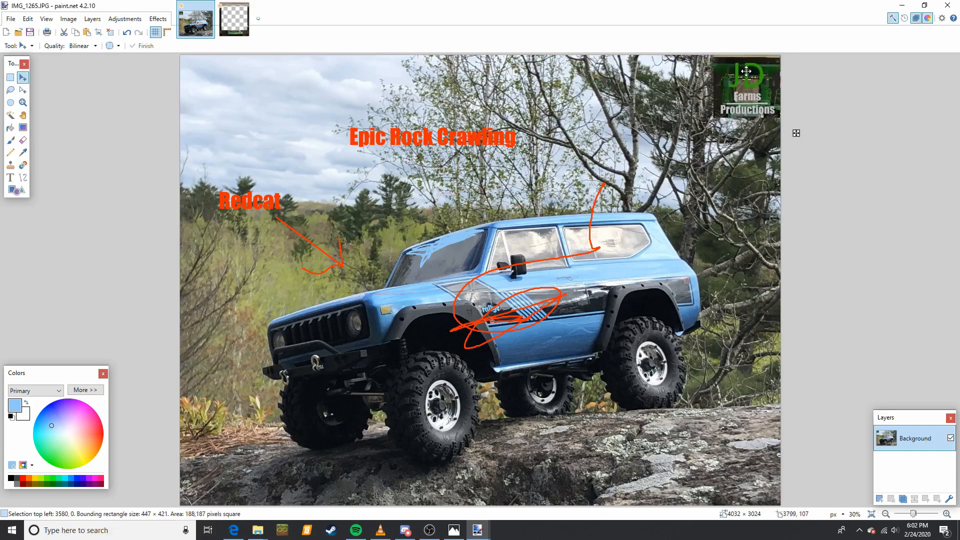
mouse_move(714, 118)
left_mouse_down()
mouse_move(685, 145)
mouse_move(520, 169)
mouse_move(565, 95)
mouse_move(520, 75)
mouse_move(530, 260)
mouse_move(592, 156)
mouse_move(563, 215)
mouse_move(663, 128)
mouse_move(695, 119)
left_mouse_up()
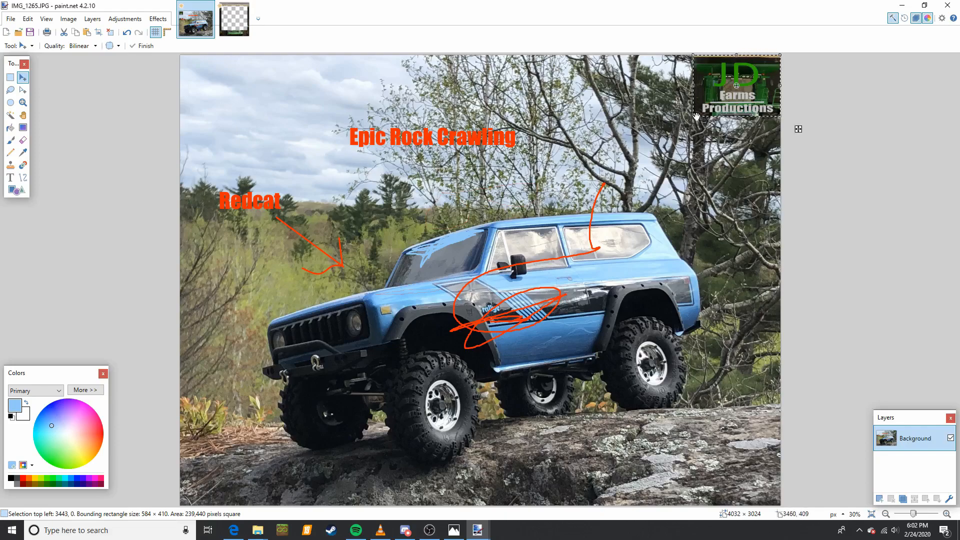
left_click_drag(694, 122, 560, 256)
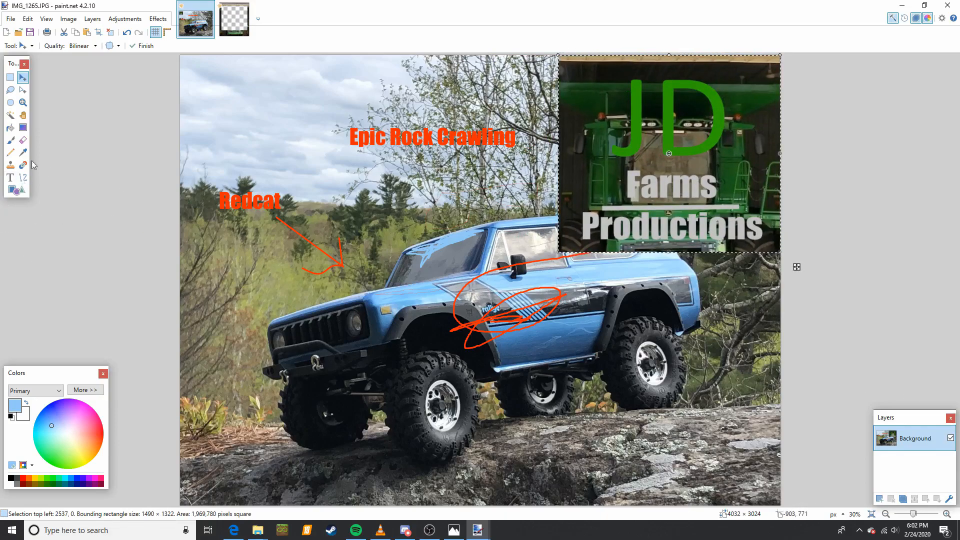
left_click(10, 178)
left_click(246, 158)
type("Hel")
key("BackSpace")
key("BackSpace")
left_click(599, 179)
type("NOR")
key("BackSpace")
key("BackSpace")
key("BackSpace")
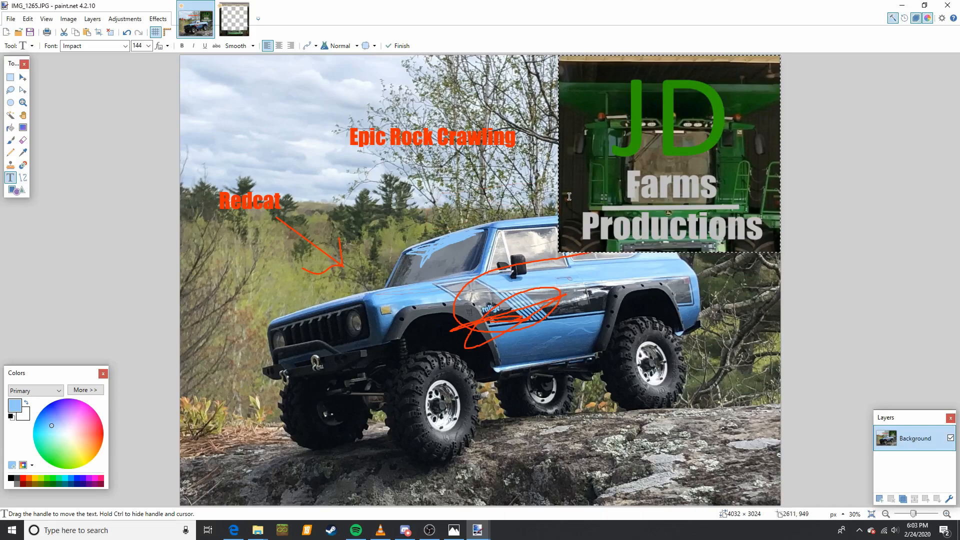
Add a new layer and scribble light-blue looping brush strokes over the JD logo on it.
left_click(879, 499)
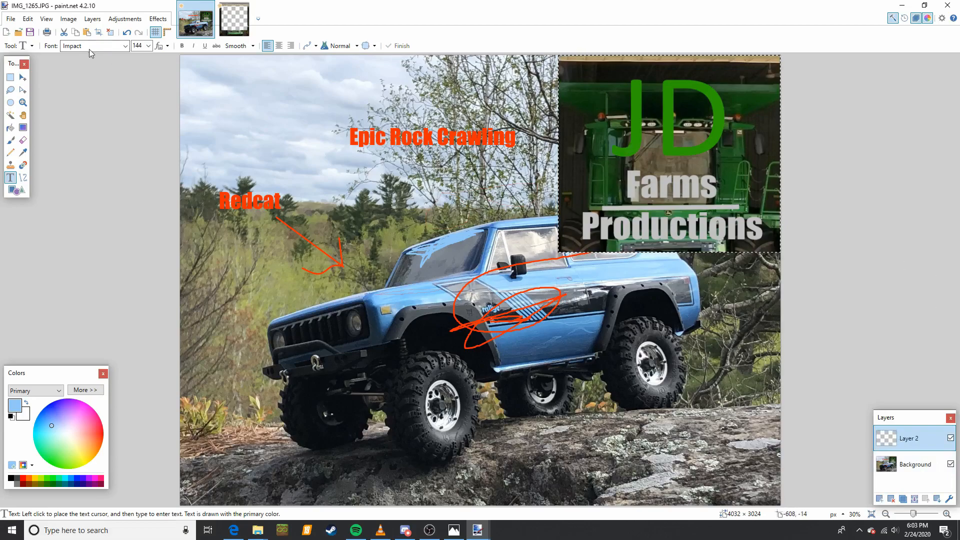
left_click(11, 140)
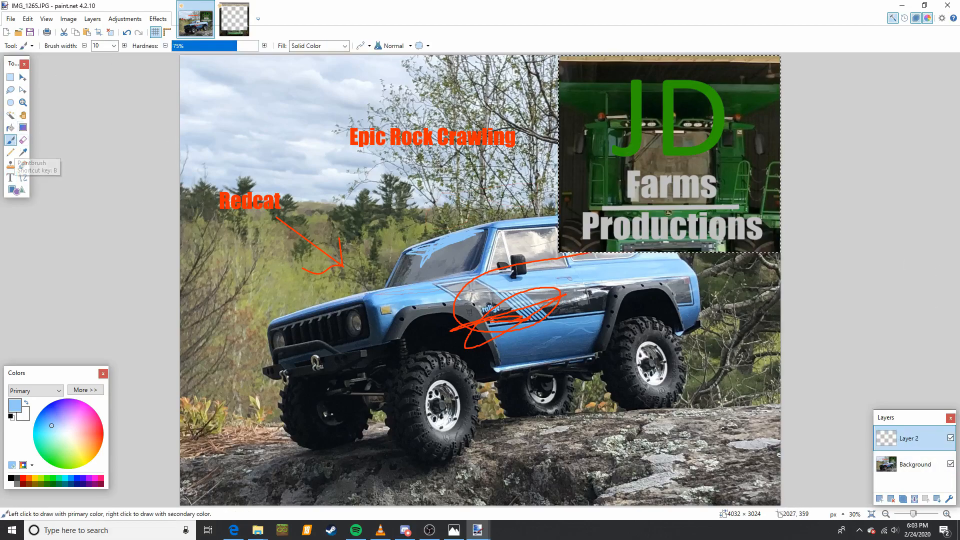
left_click_drag(756, 94, 718, 164)
mouse_move(595, 158)
left_mouse_down()
mouse_move(729, 150)
mouse_move(678, 94)
left_mouse_up()
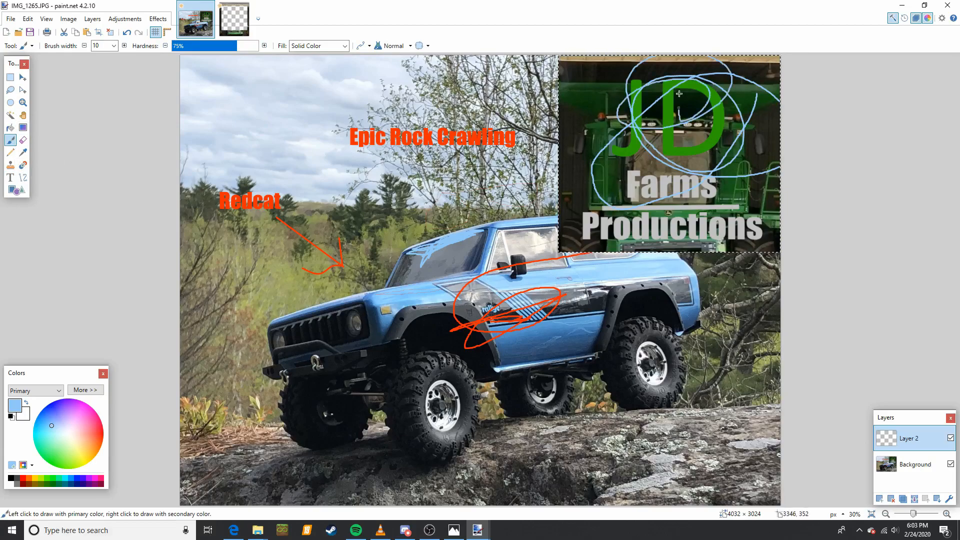
Hide Layer 2 and show it again to compare the image with and without the brush strokes.
left_click(950, 439)
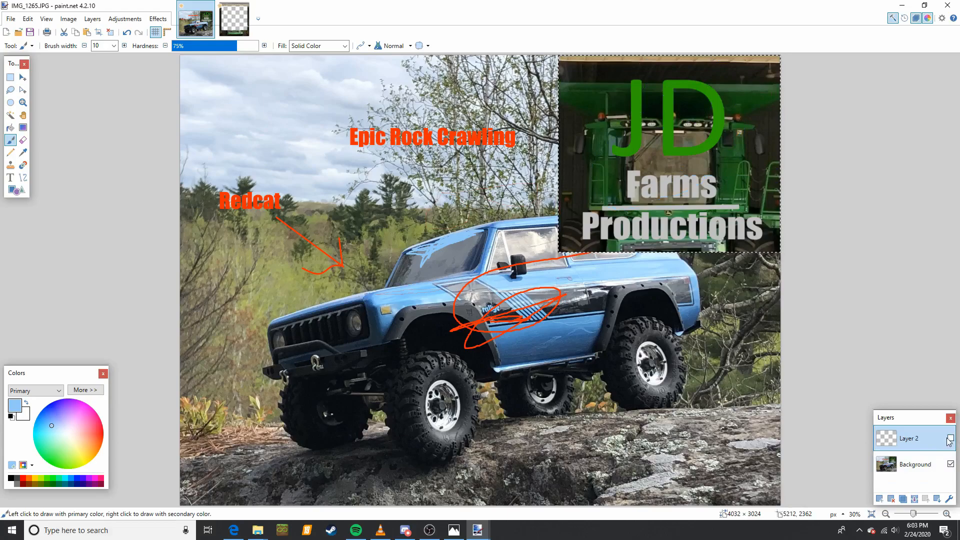
left_click(950, 438)
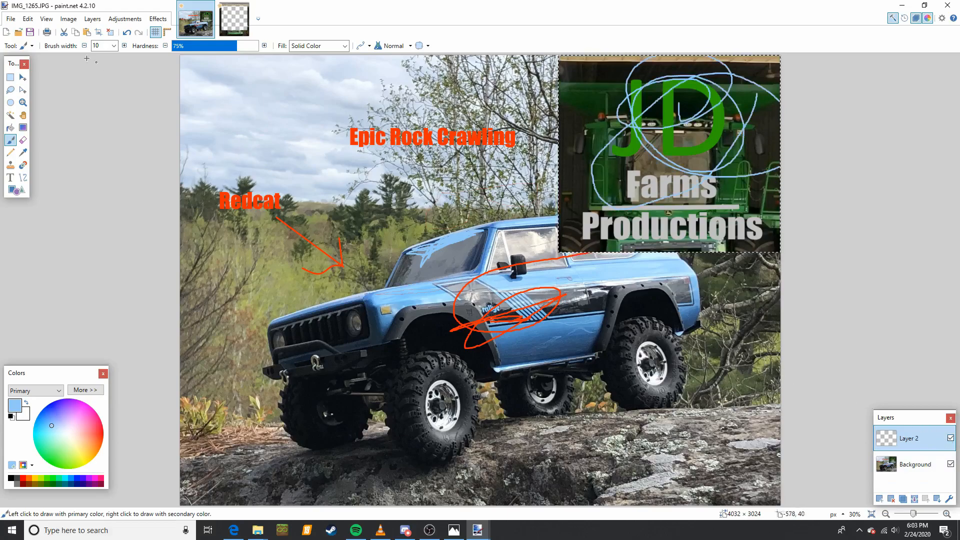
Save the image as a PNG named TEST with auto-detected bit depth, flattening its layers.
left_click(13, 19)
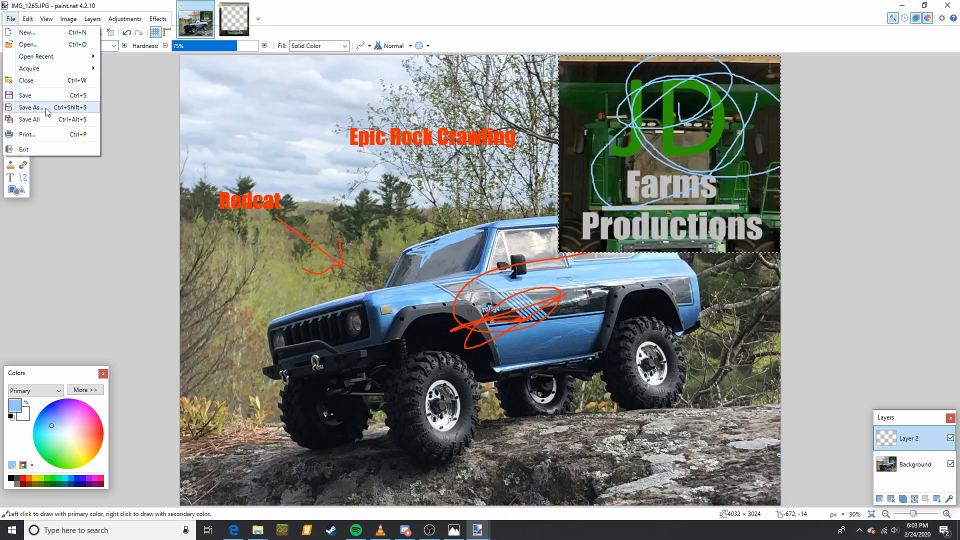
left_click(48, 107)
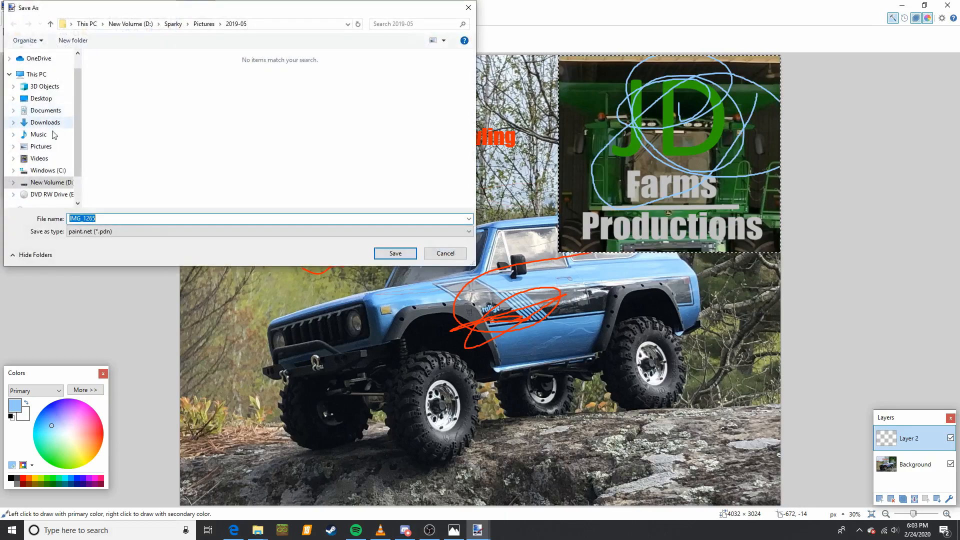
left_click(148, 231)
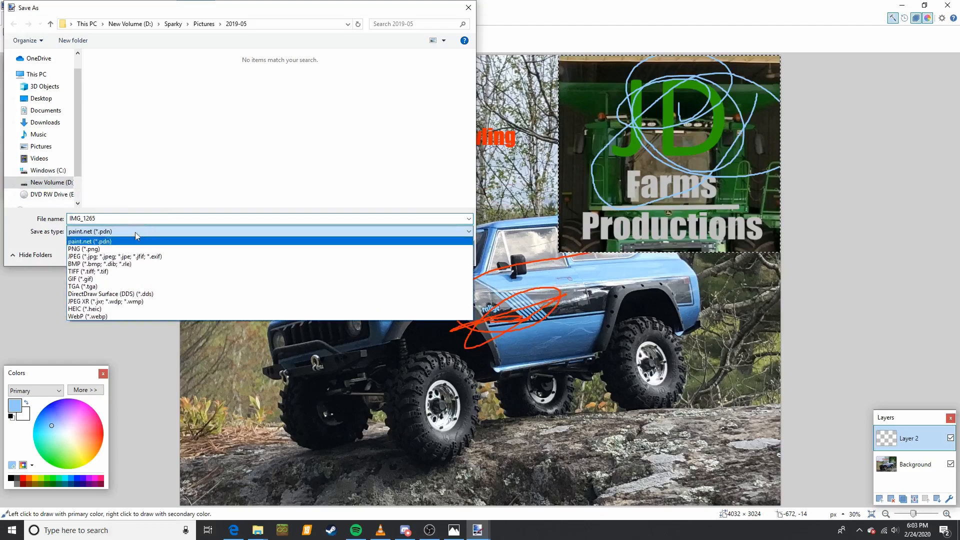
left_click(125, 250)
left_click_drag(128, 219, 31, 215)
key("BackSpace")
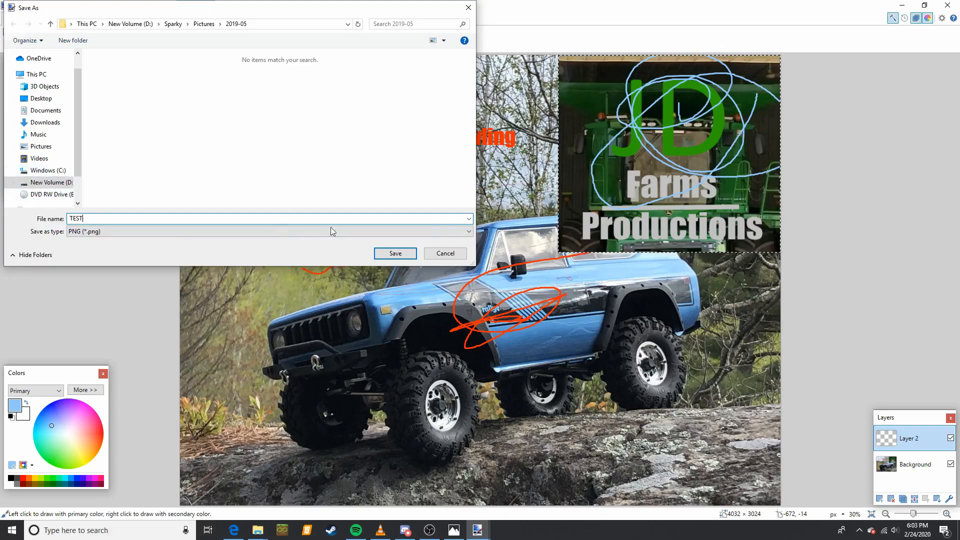
left_click(395, 256)
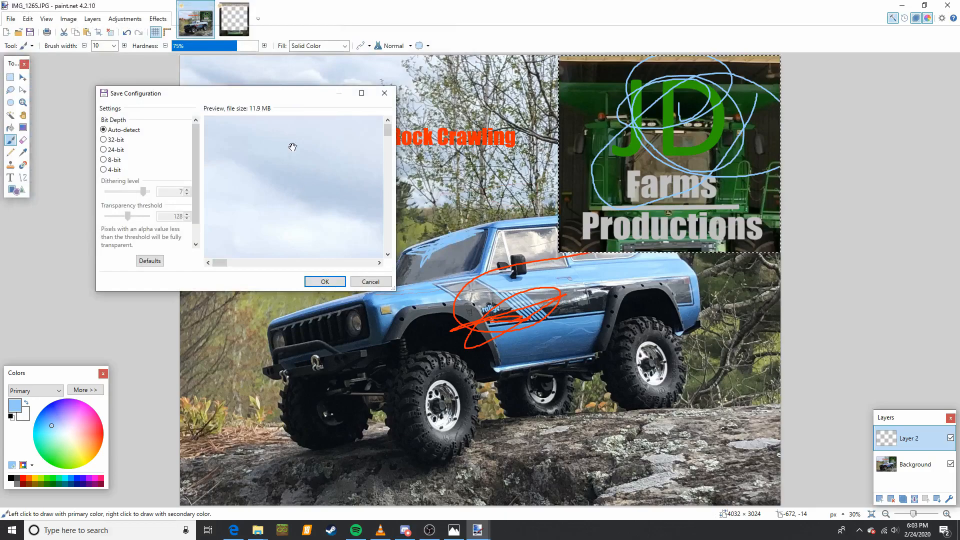
left_click(316, 283)
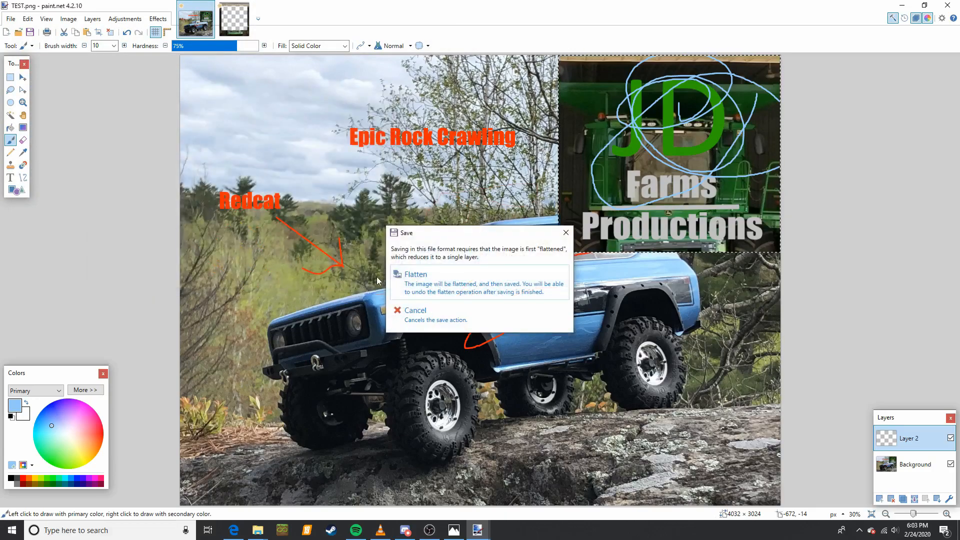
left_click(451, 275)
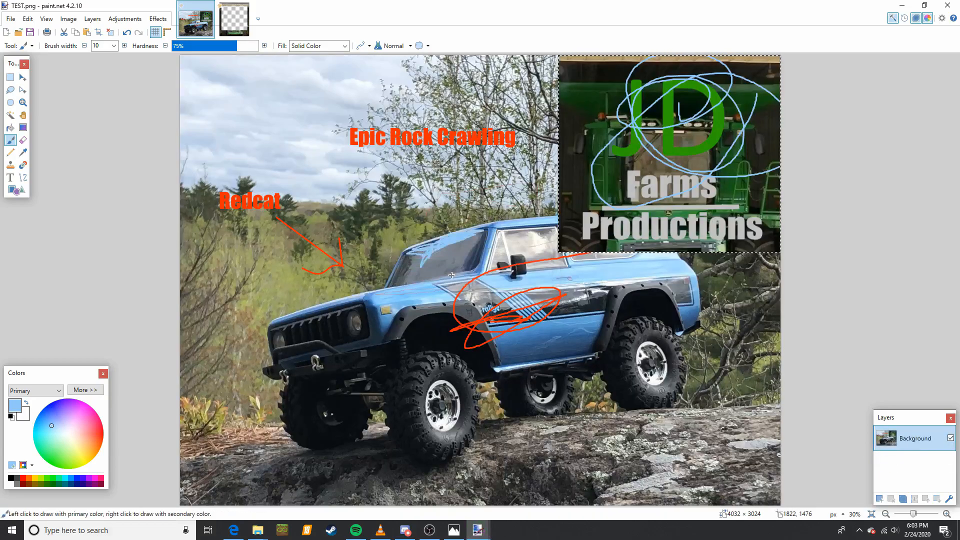
Switch to File Explorer's Pictures folder, view the saved TEST image in Photos, and close both windows.
mouse_move(257, 529)
left_click(237, 503)
scroll(700, 300, "down", 10)
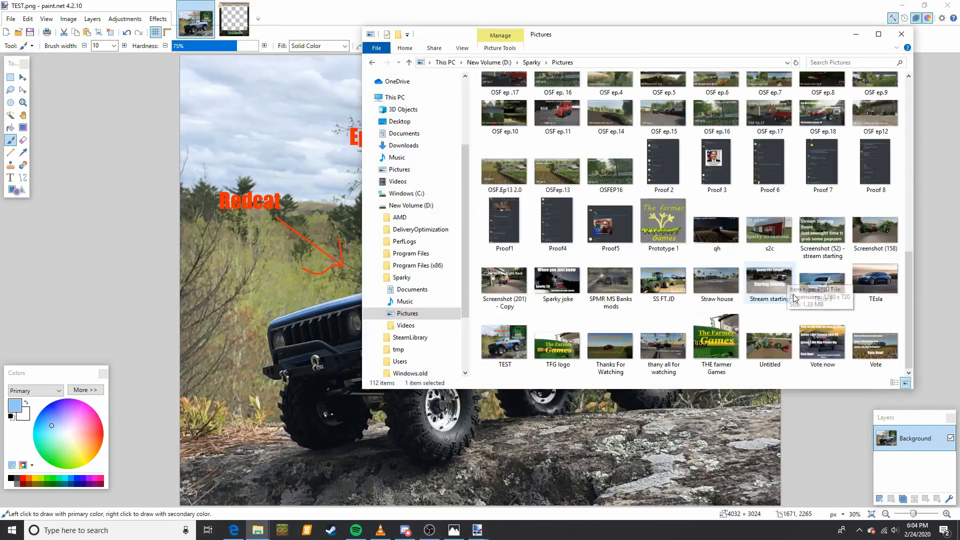
left_click(521, 344)
double_click(521, 344)
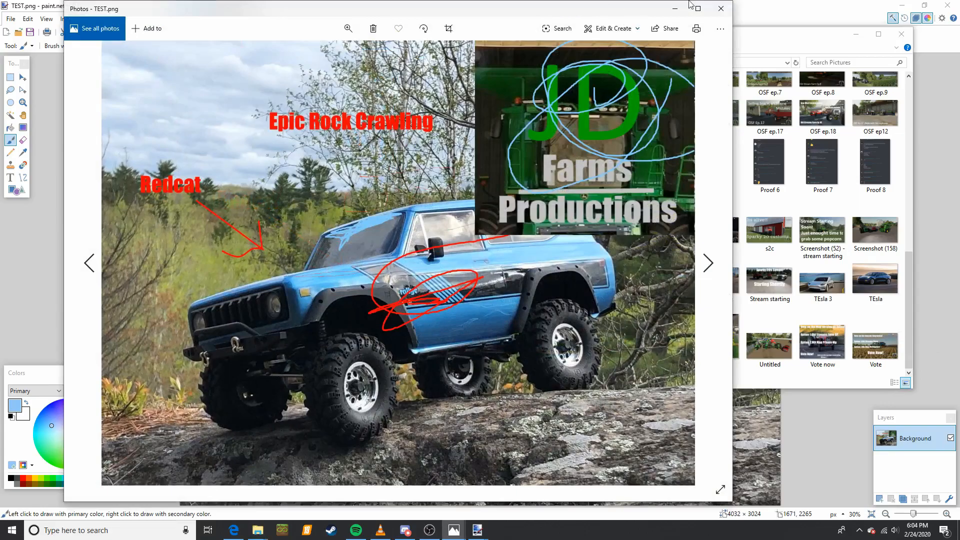
left_click(721, 6)
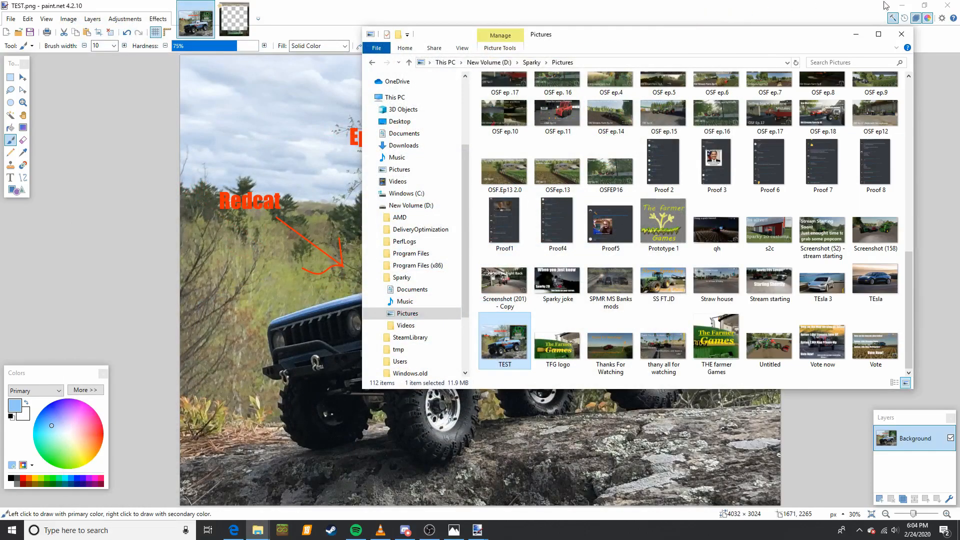
left_click(894, 35)
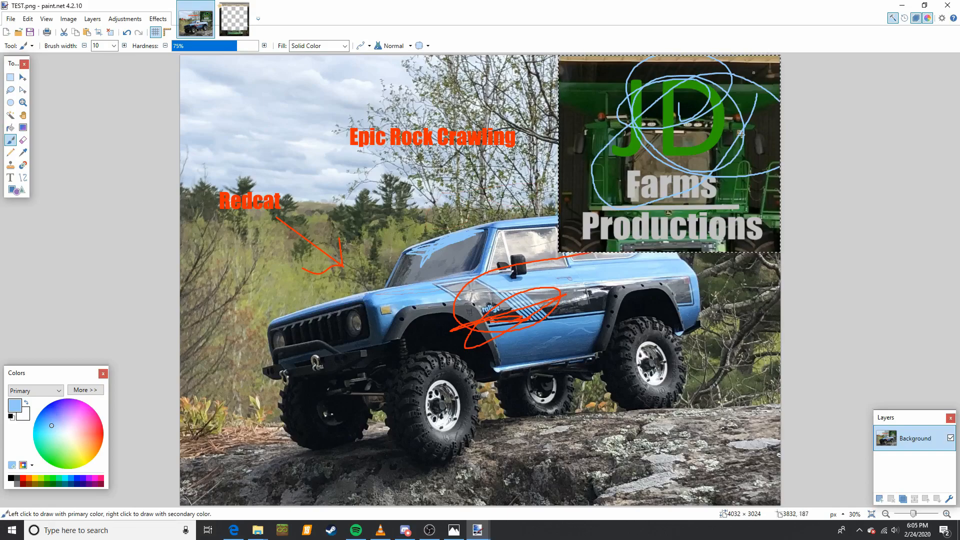
left_click(405, 530)
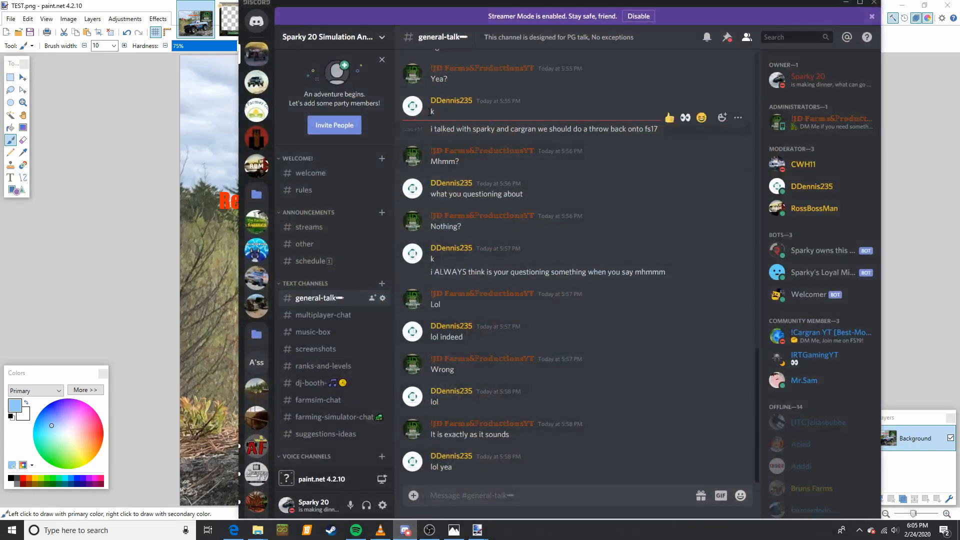
left_click(429, 530)
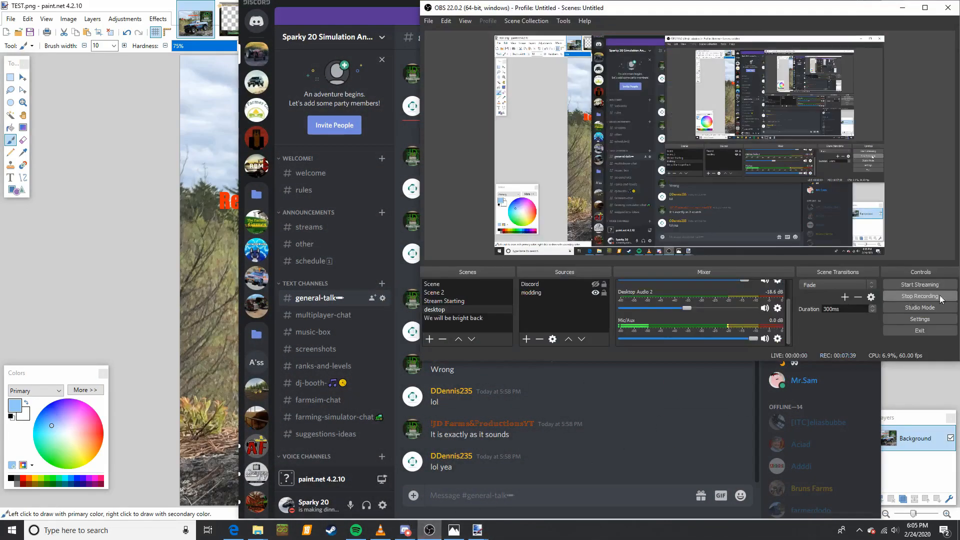